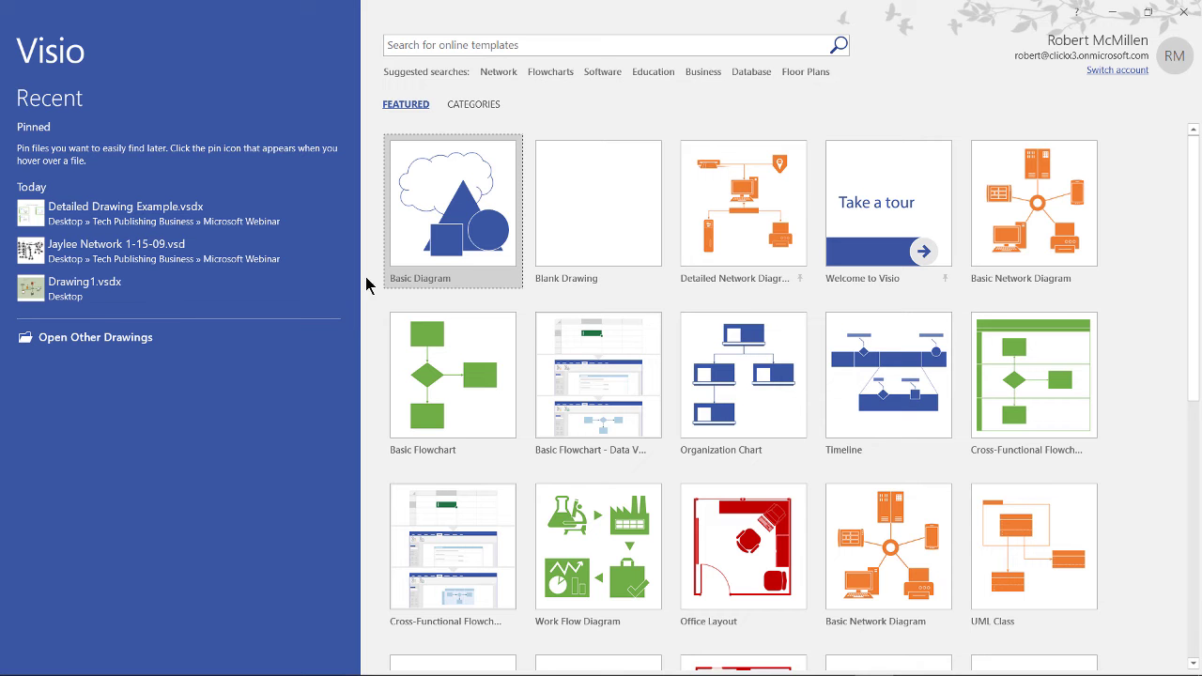
Browse the Network templates and preview the Detailed Network Diagram - 3D template
click(469, 105)
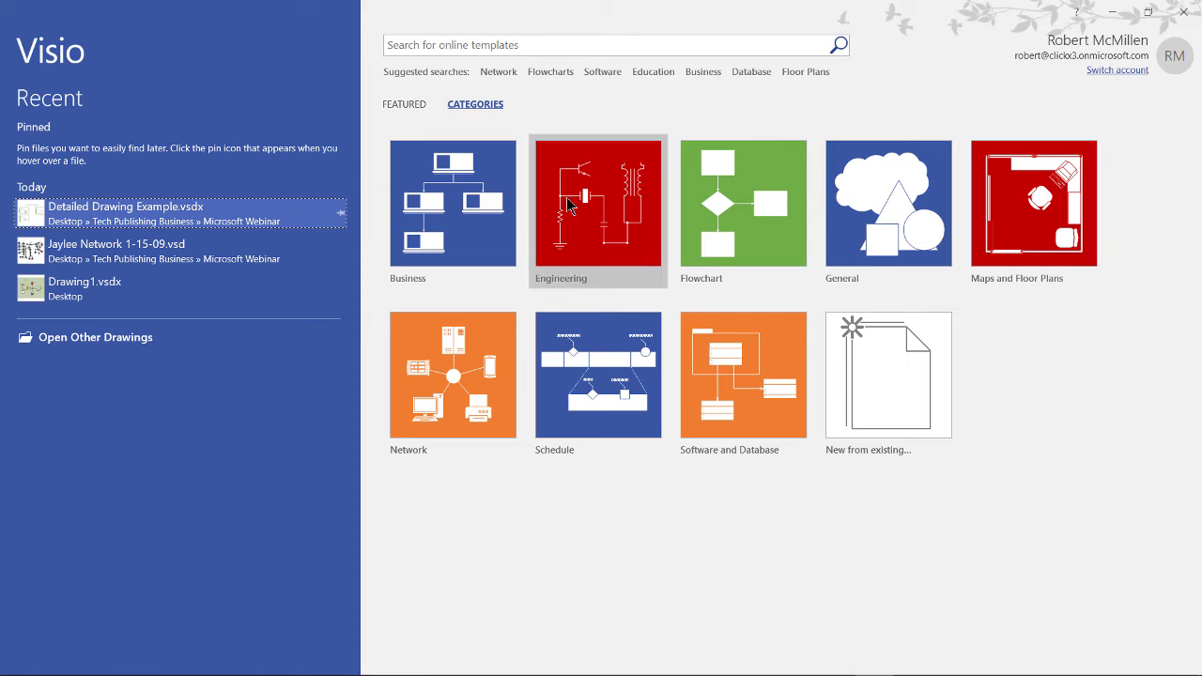
click(471, 359)
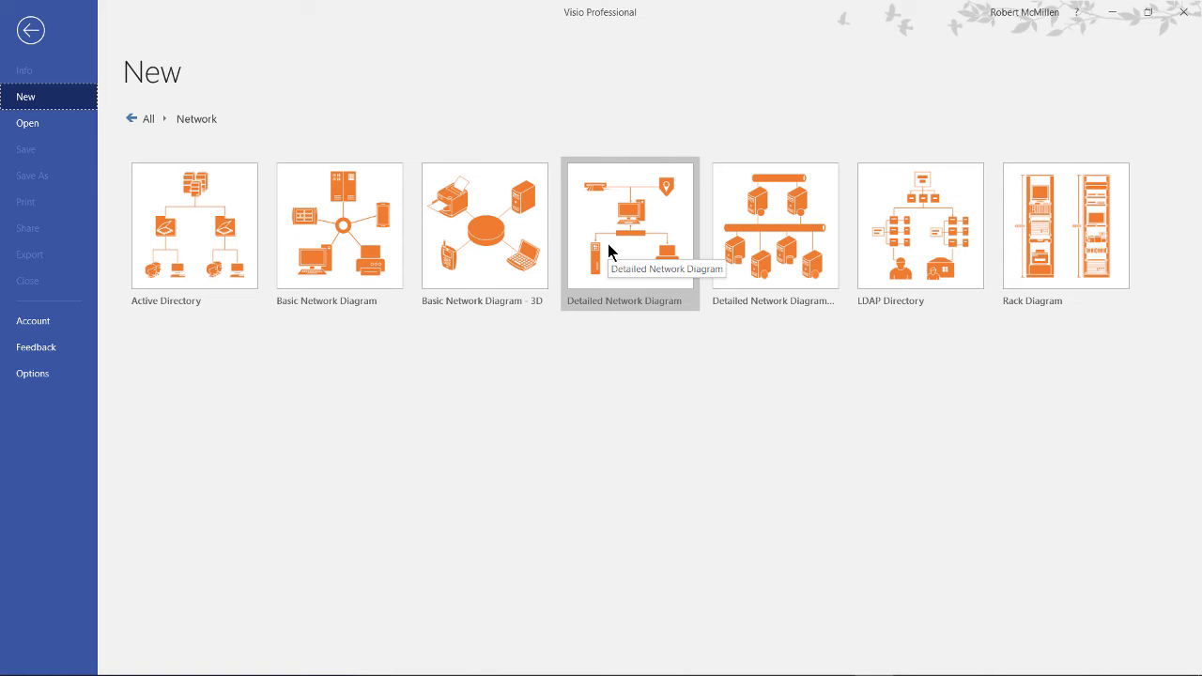
click(779, 244)
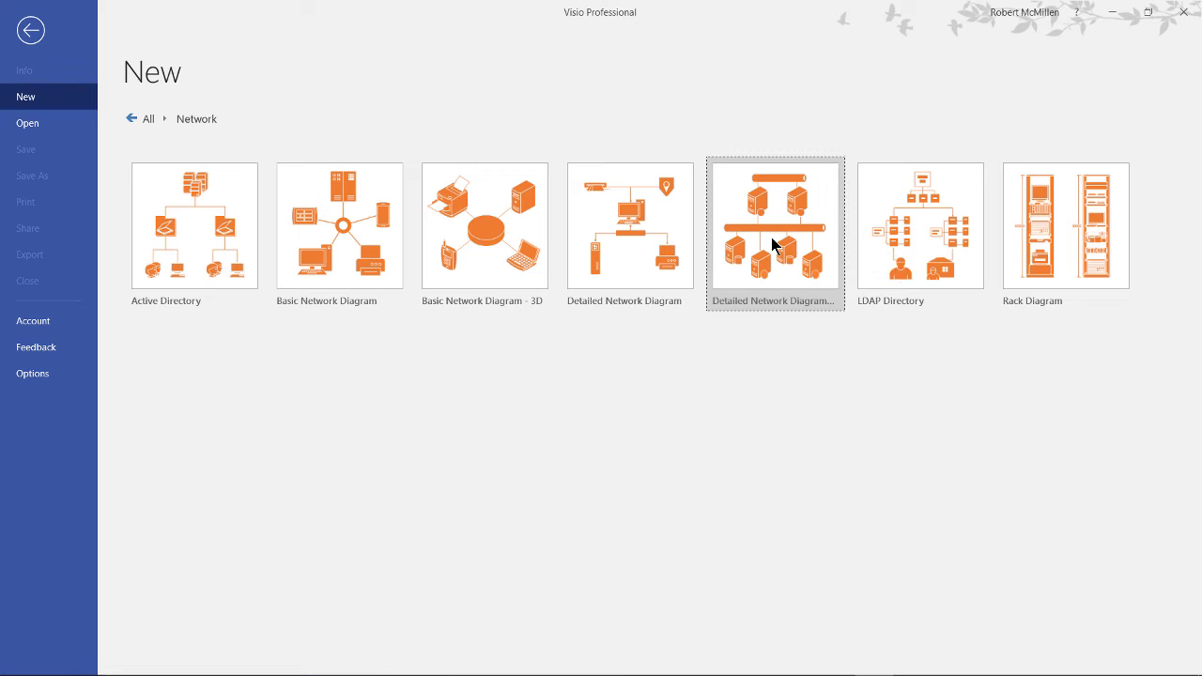
click(640, 225)
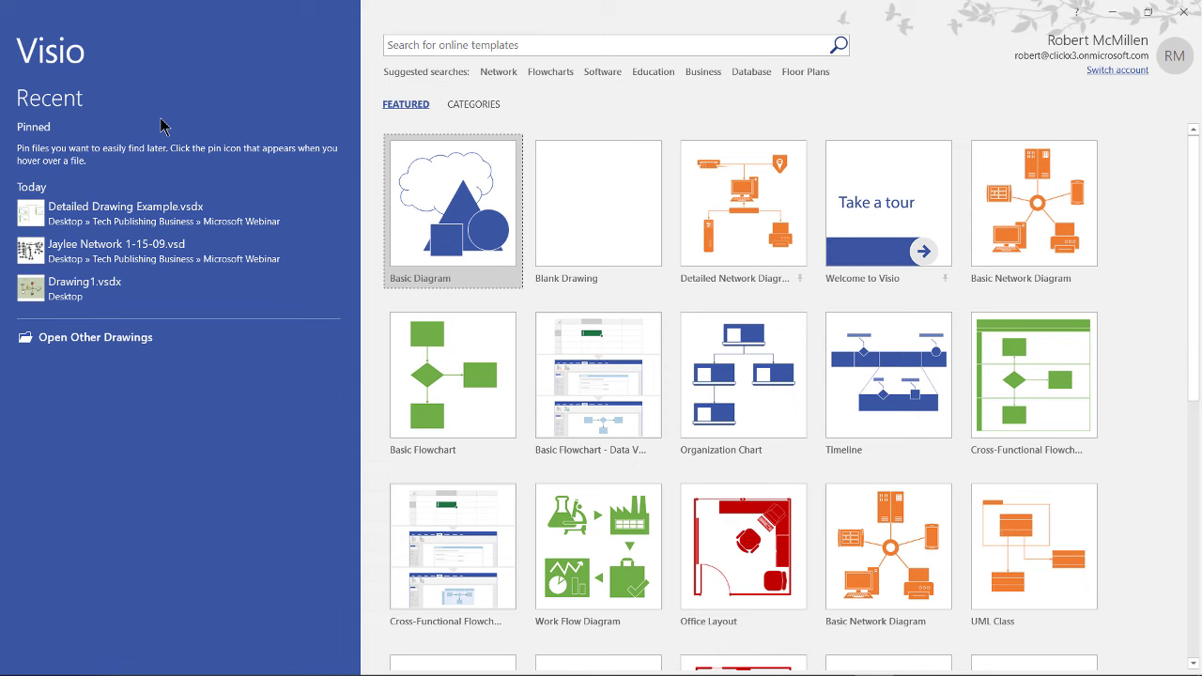
Open Detailed Drawing Example and view the Portland, Seattle, Azure and Chicago pages, ending on All Offices
click(166, 214)
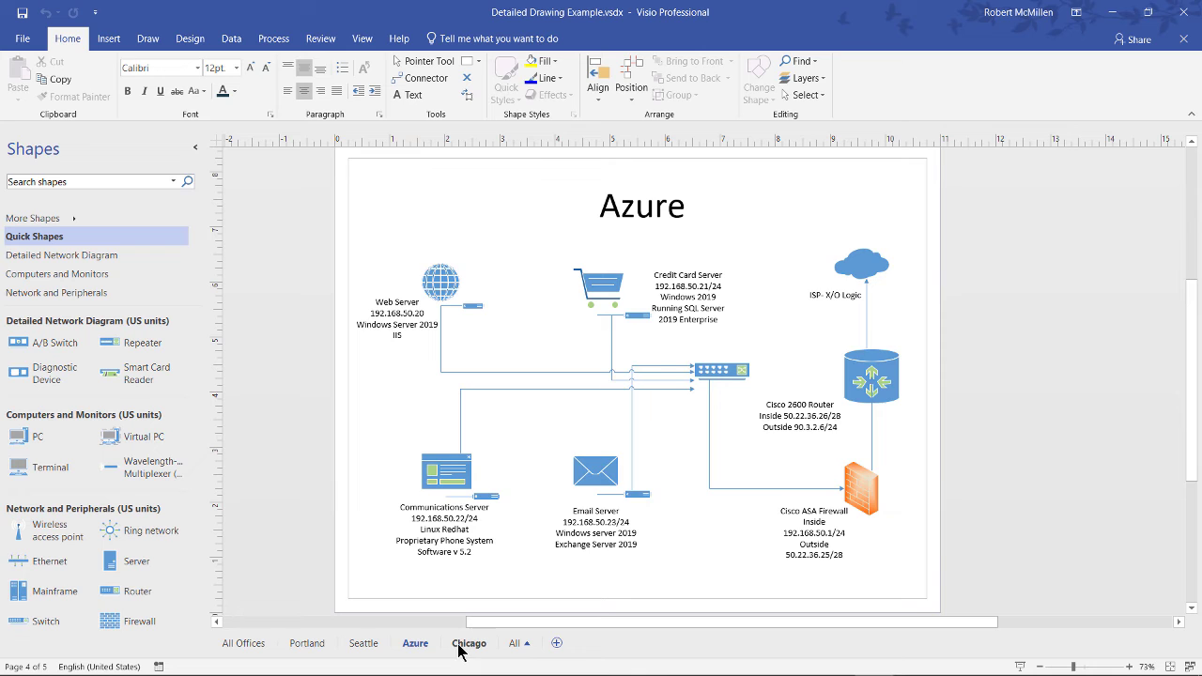
click(244, 646)
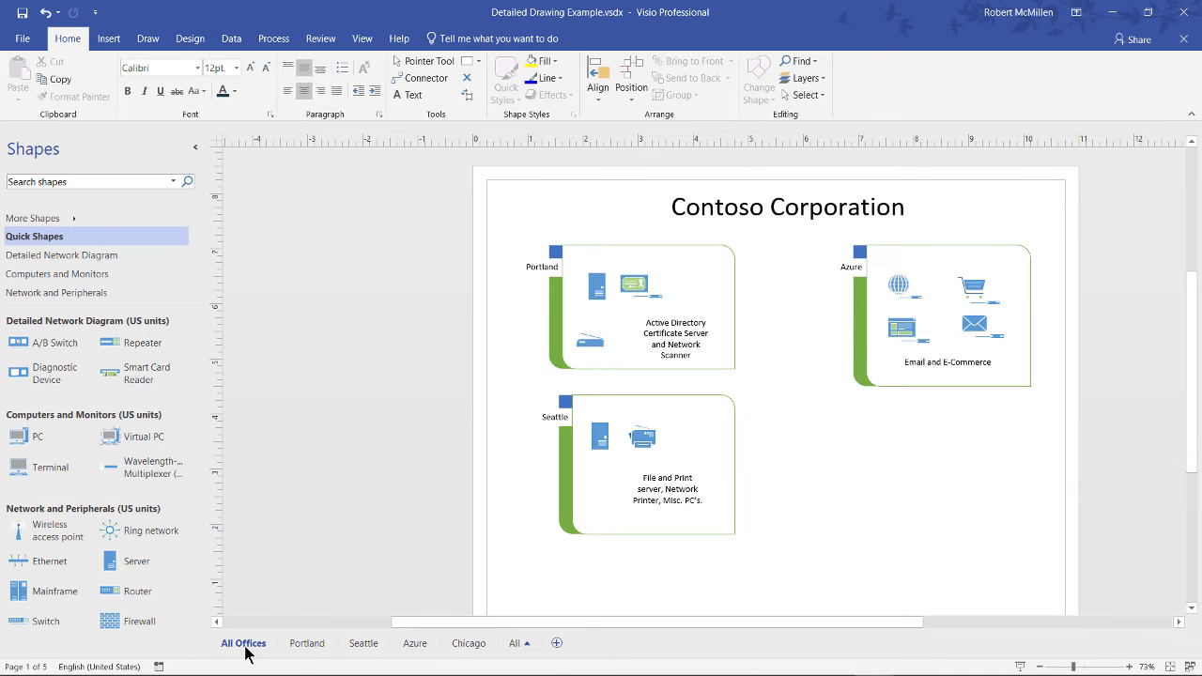
click(301, 646)
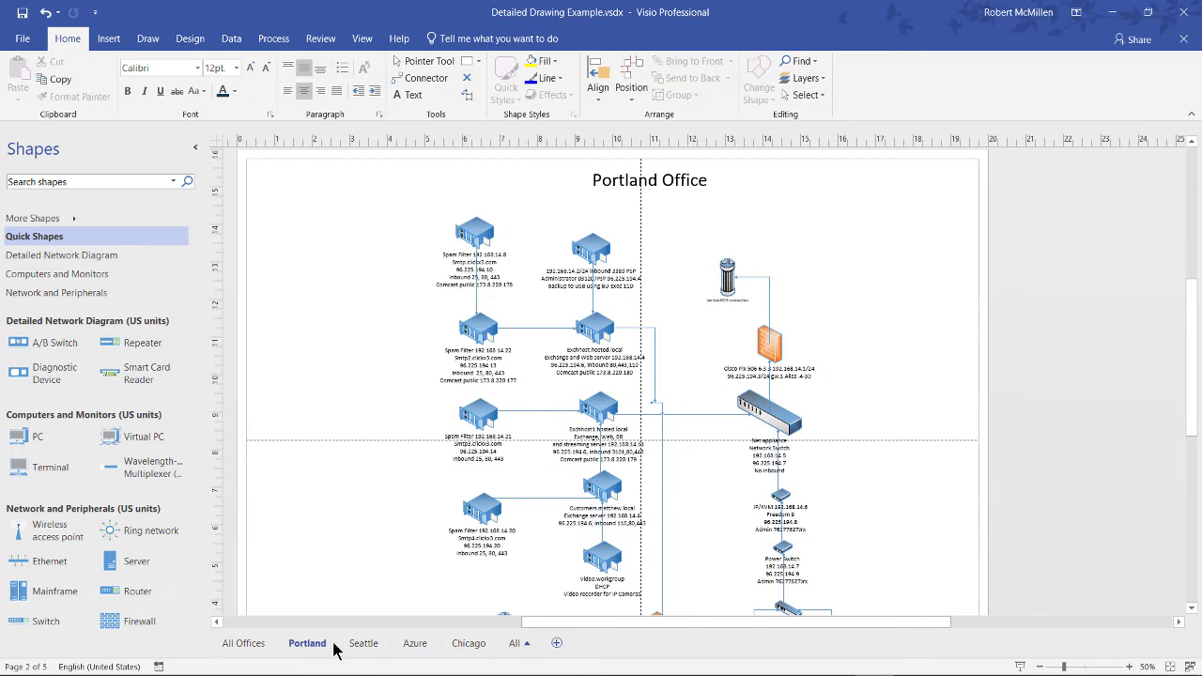
click(363, 645)
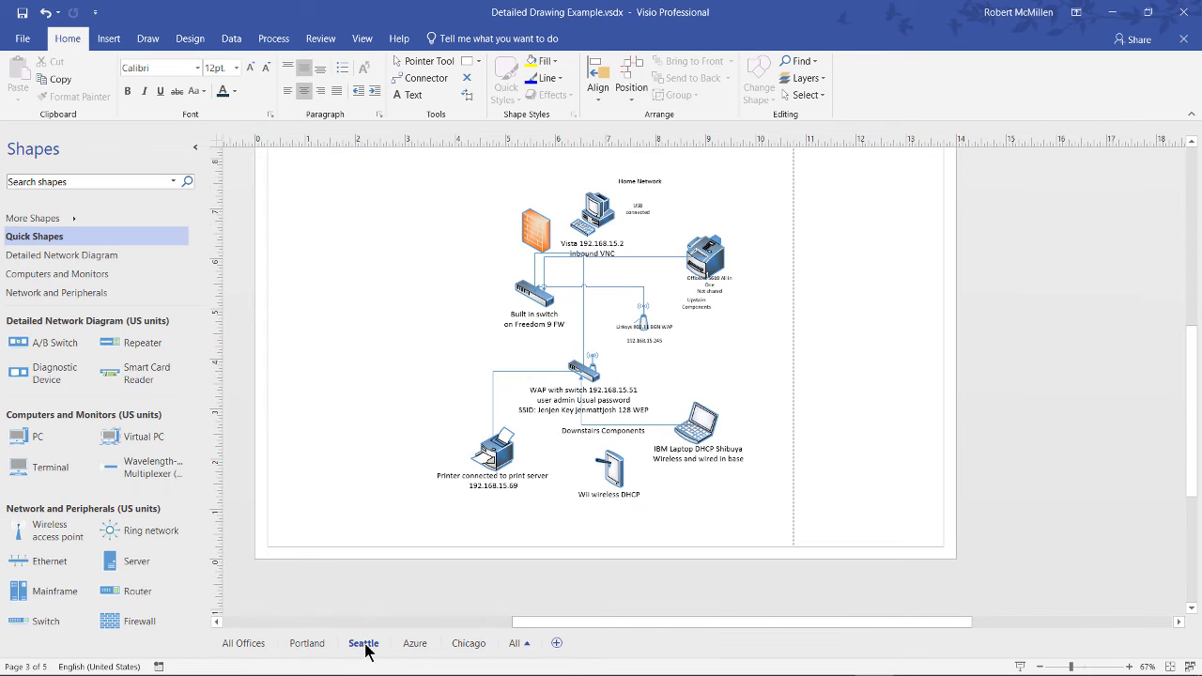
click(413, 646)
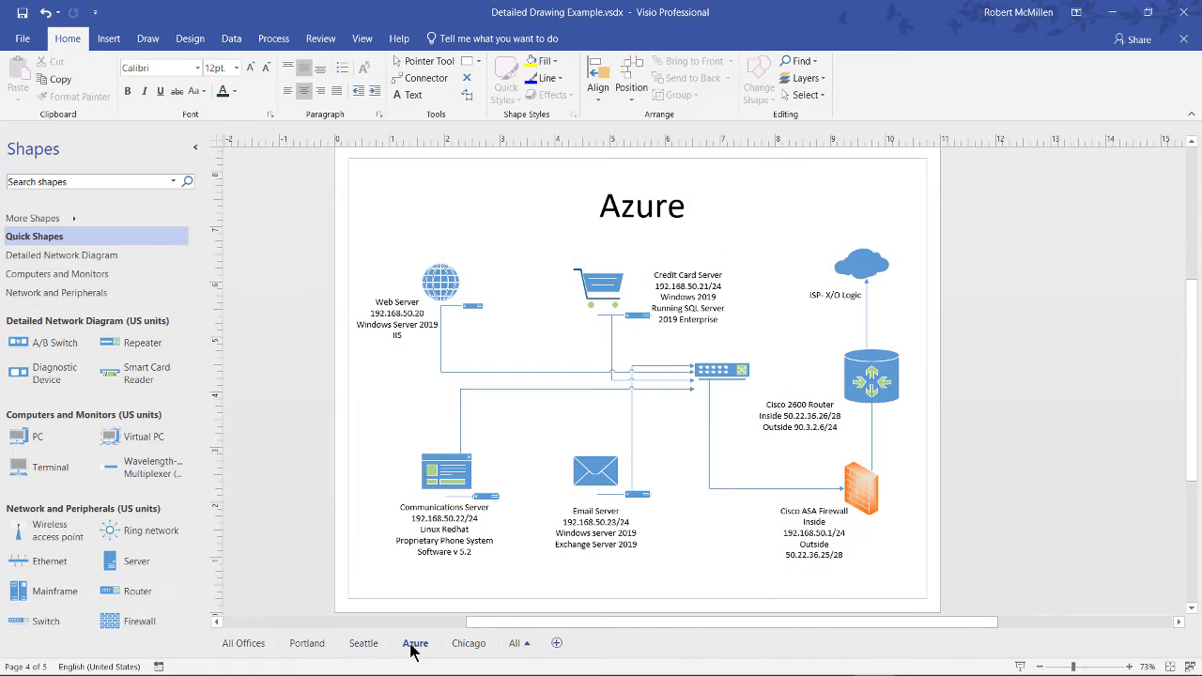
click(469, 644)
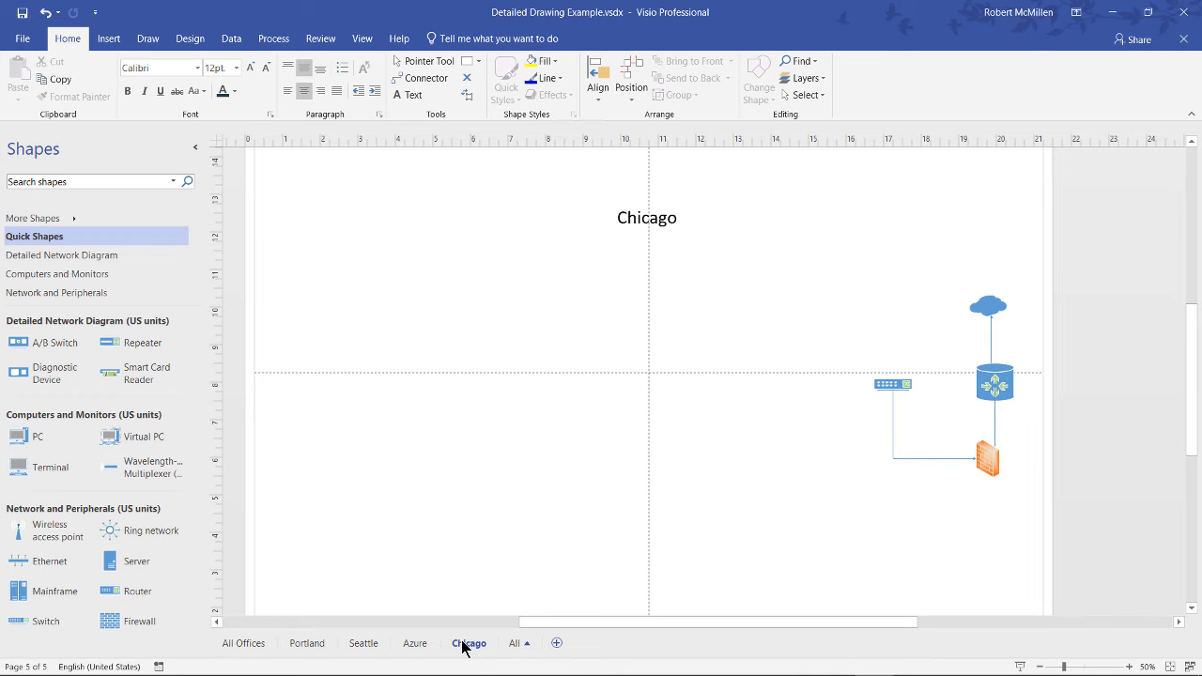
click(244, 644)
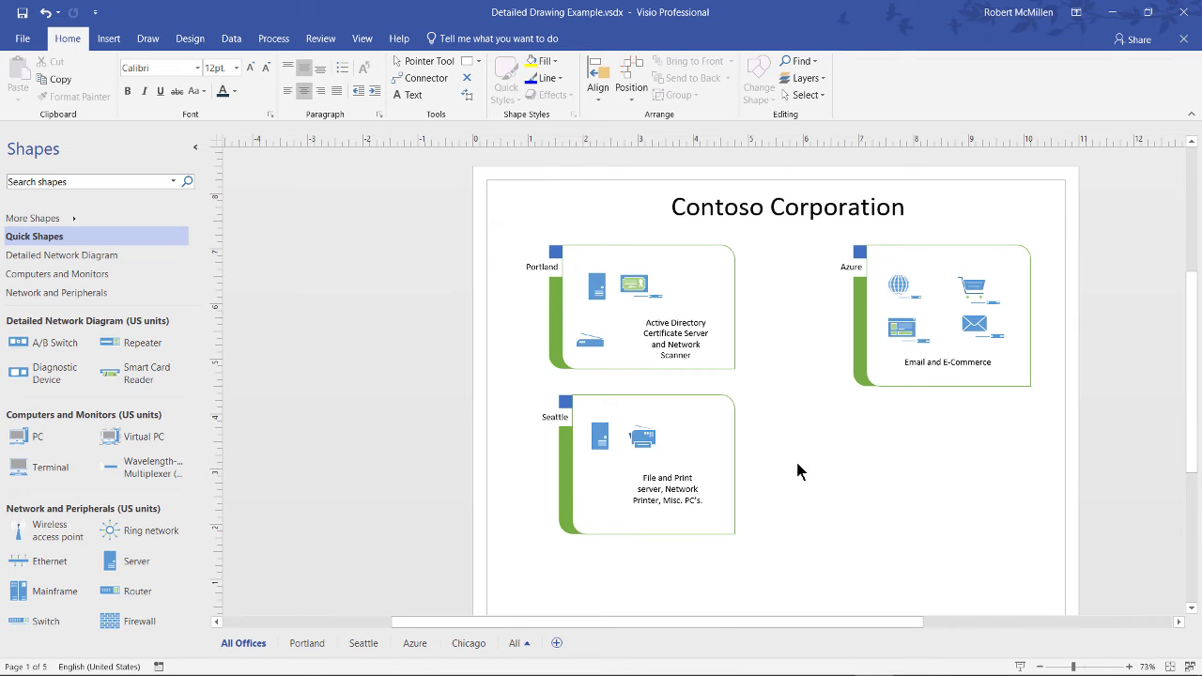
click(307, 644)
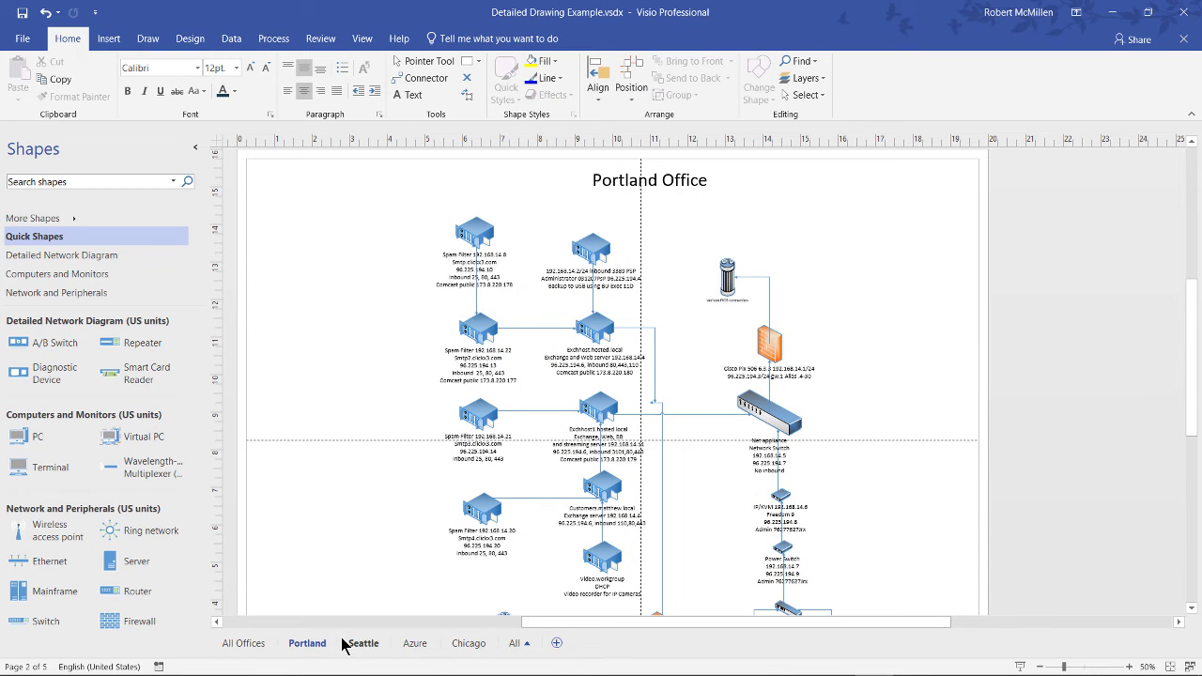
click(242, 644)
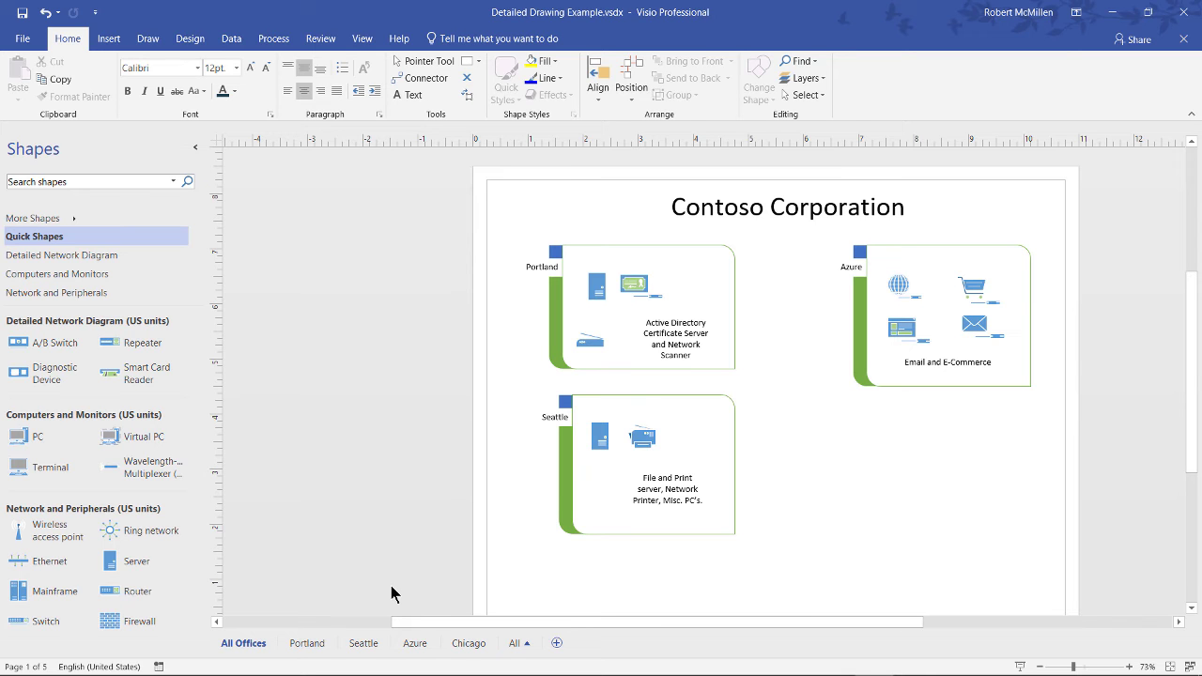
Insert a second-style container below Azure, widened and about 2.25 in tall to match the others
click(109, 40)
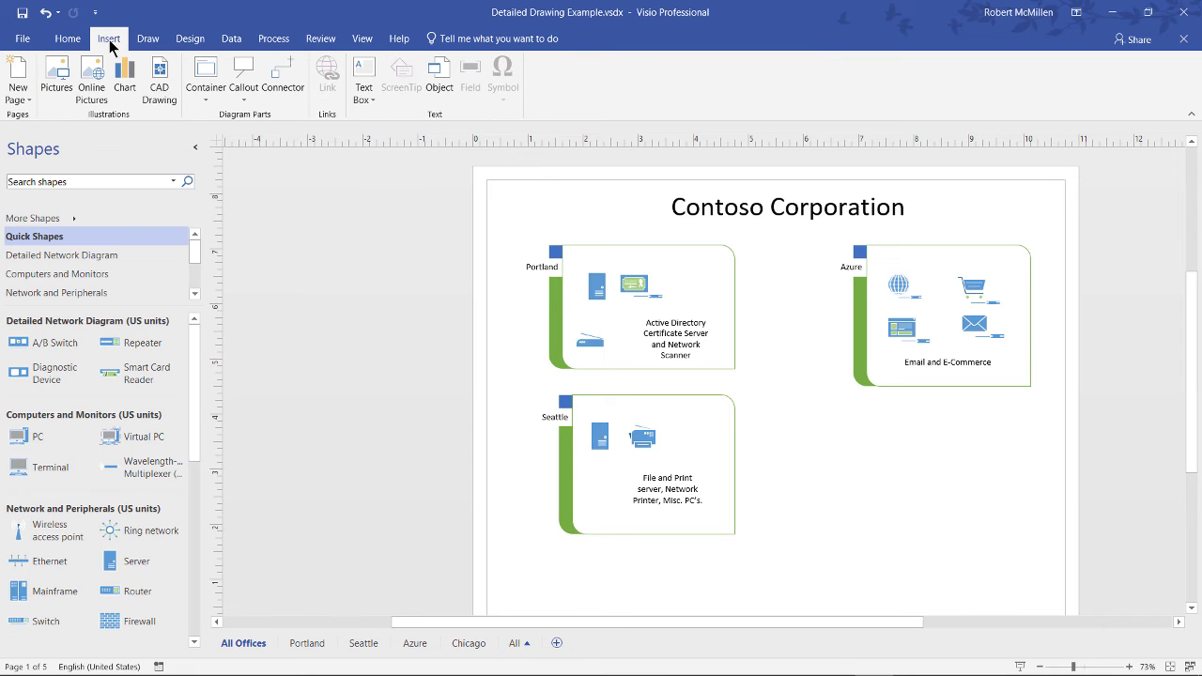
click(208, 92)
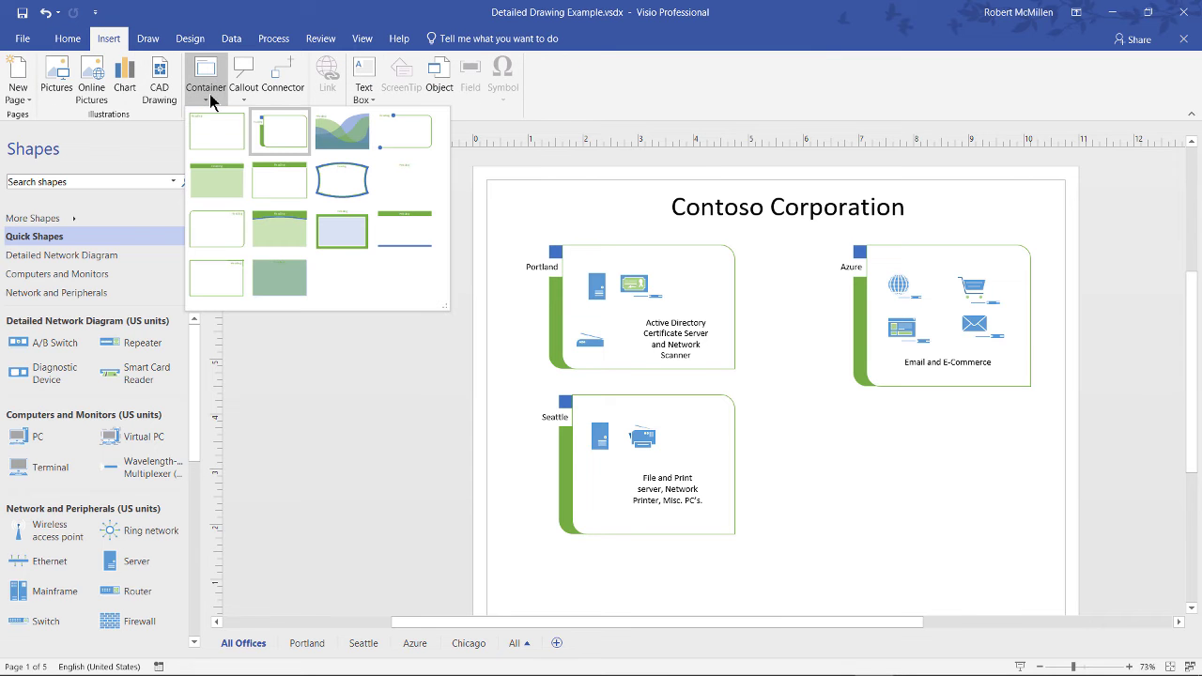
click(277, 128)
drag(688, 398, 921, 493)
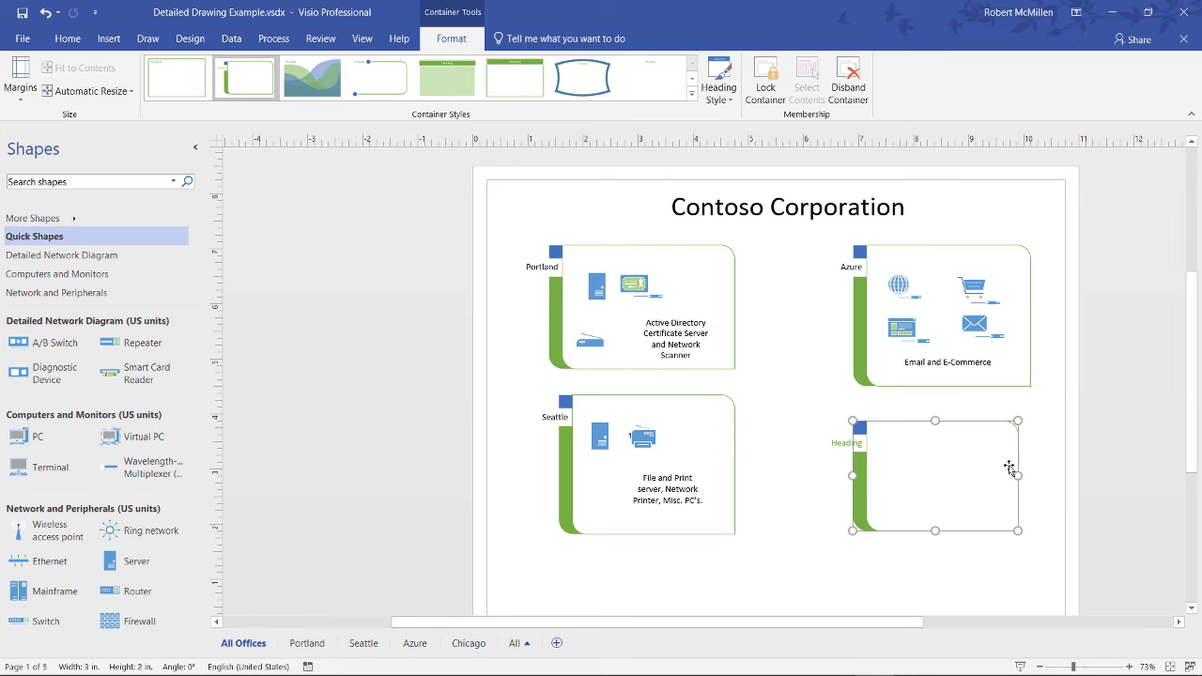
drag(1019, 475, 1029, 474)
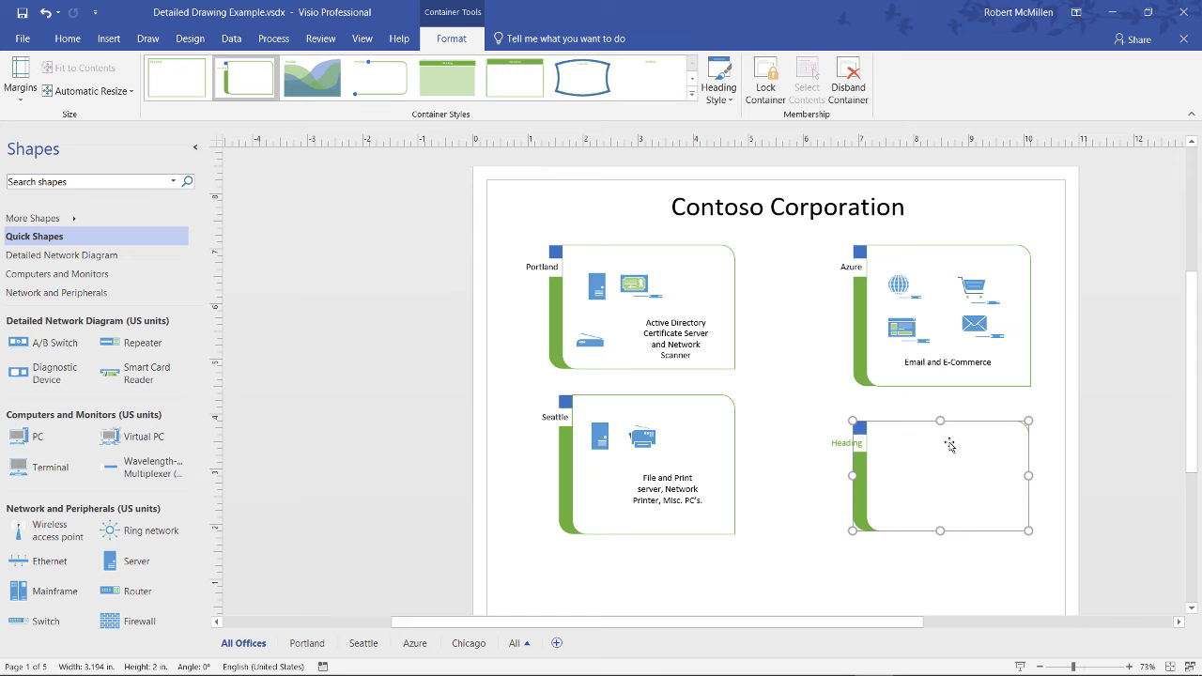
drag(940, 421, 941, 411)
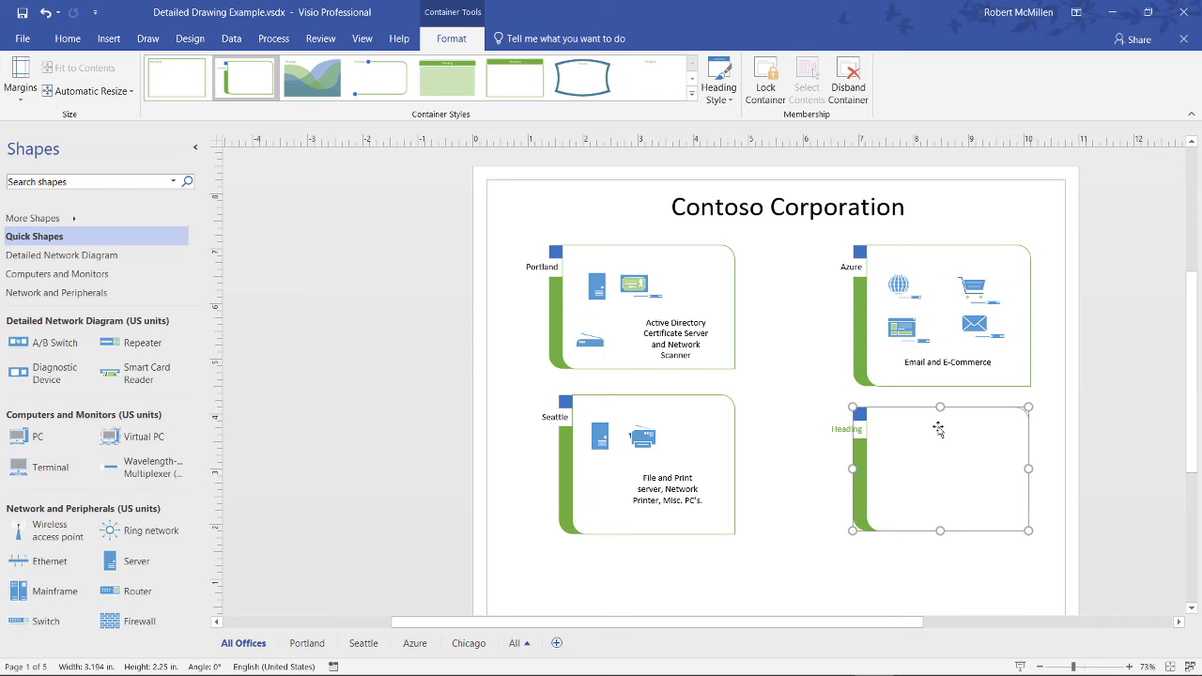
Type 'Chicago' as the new container's heading
double_click(856, 434)
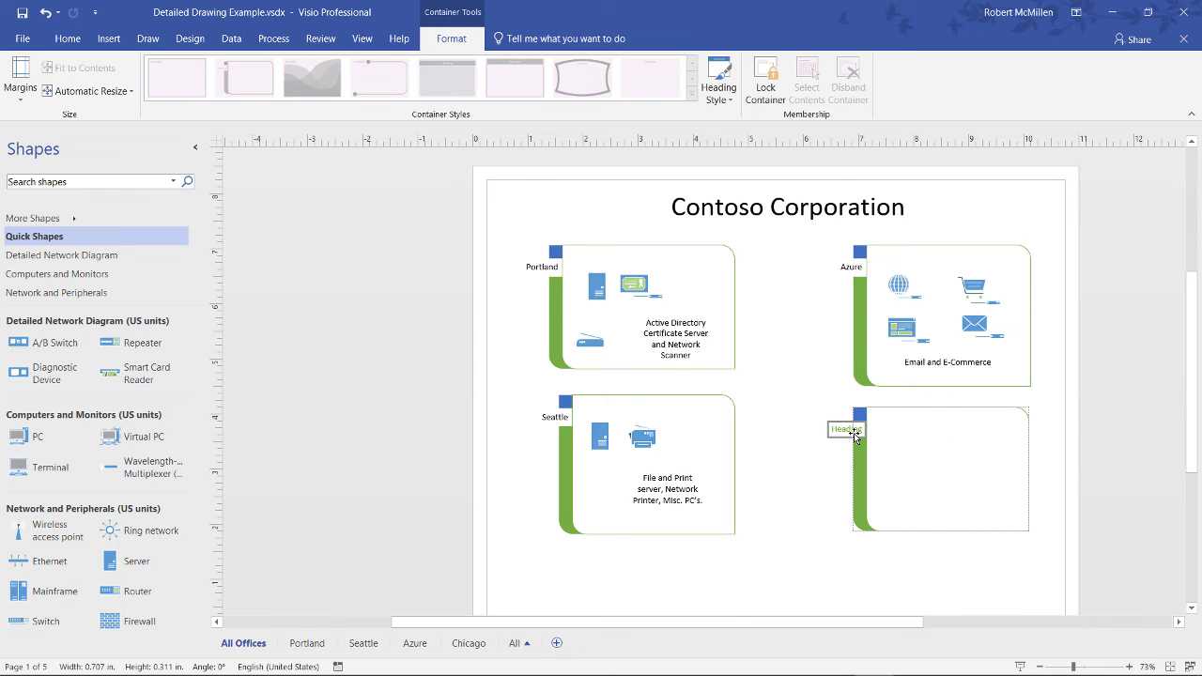
text(Chic)
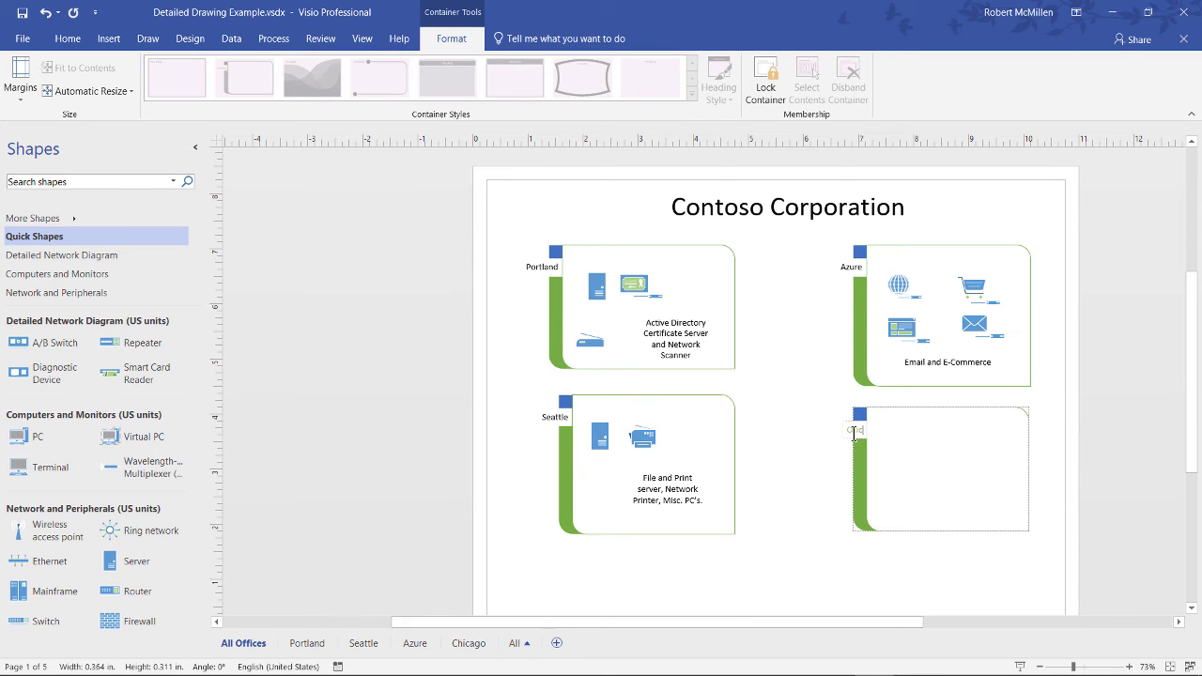
text(ago)
drag(863, 430, 819, 418)
click(69, 39)
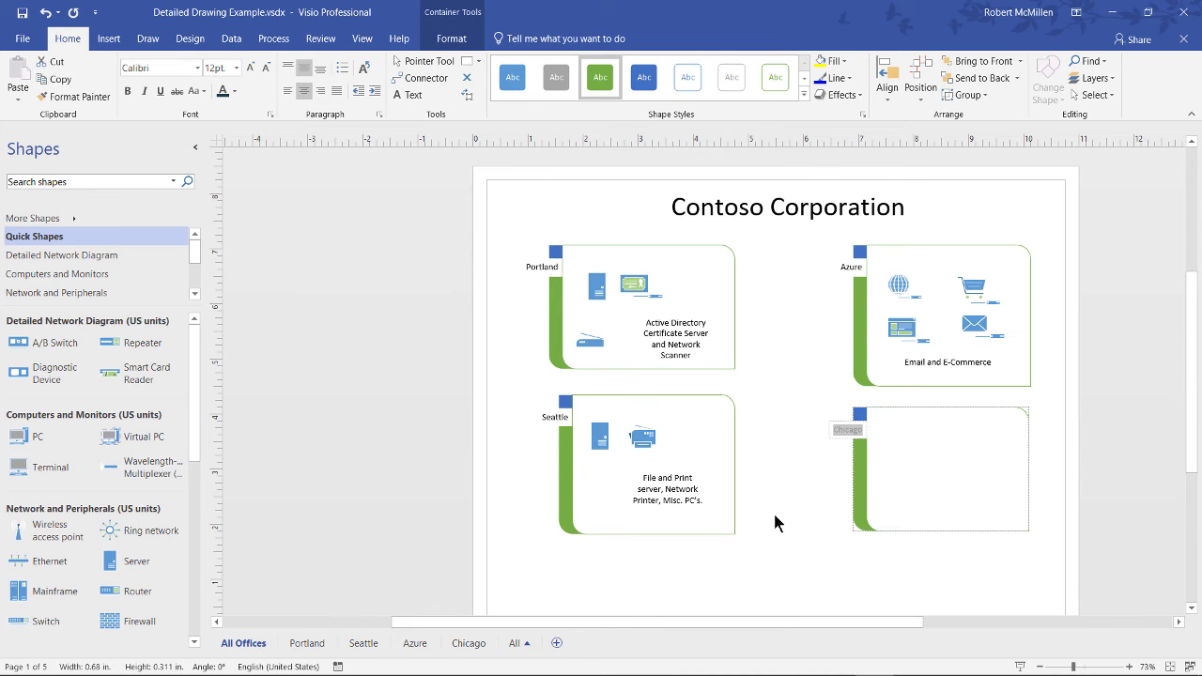
click(943, 469)
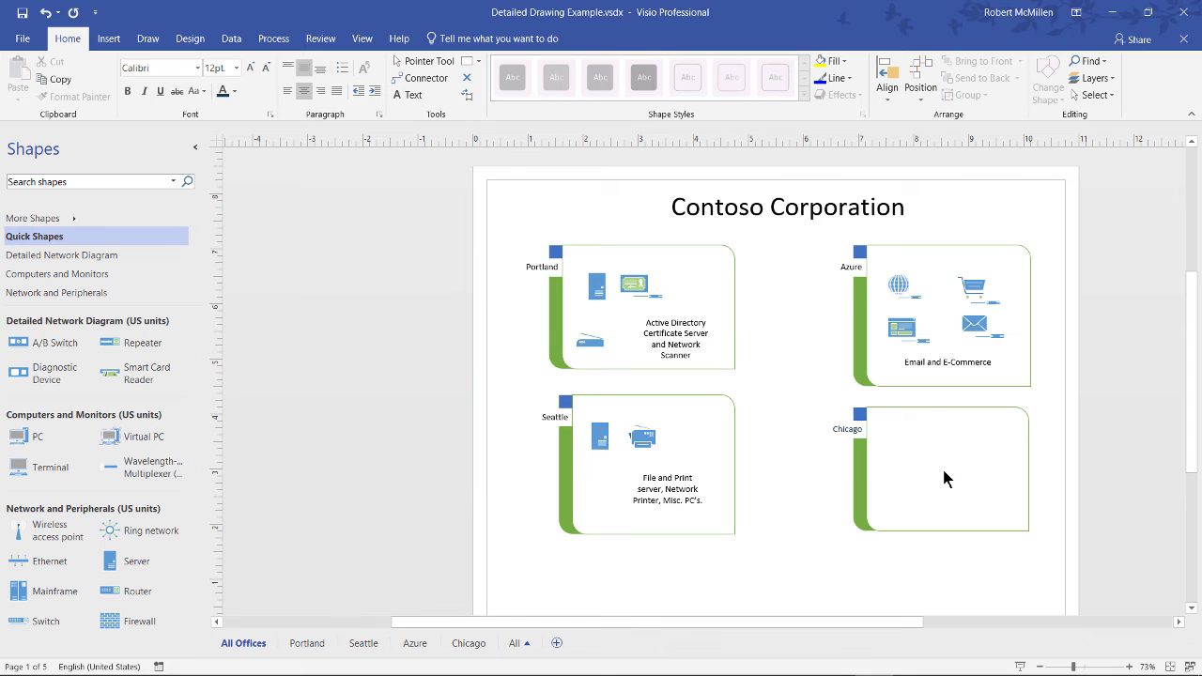
Place Web, Application and Database server shapes from the Servers stencil into the Chicago container
scroll(193, 282, down, 2)
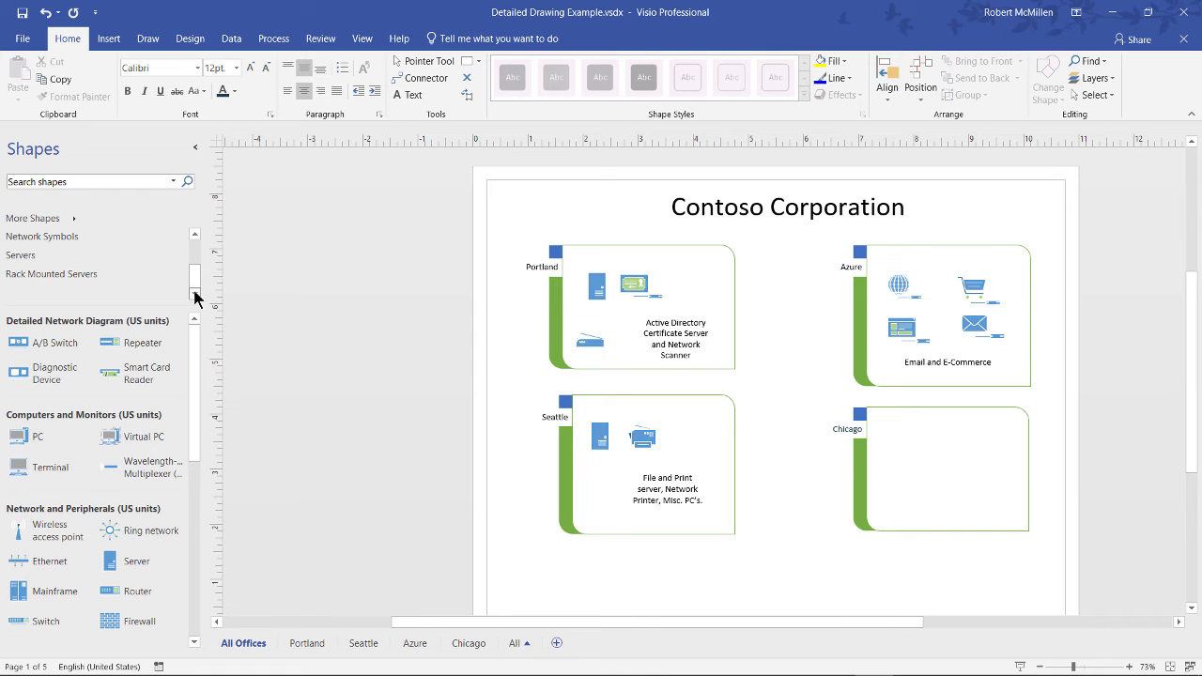
click(129, 255)
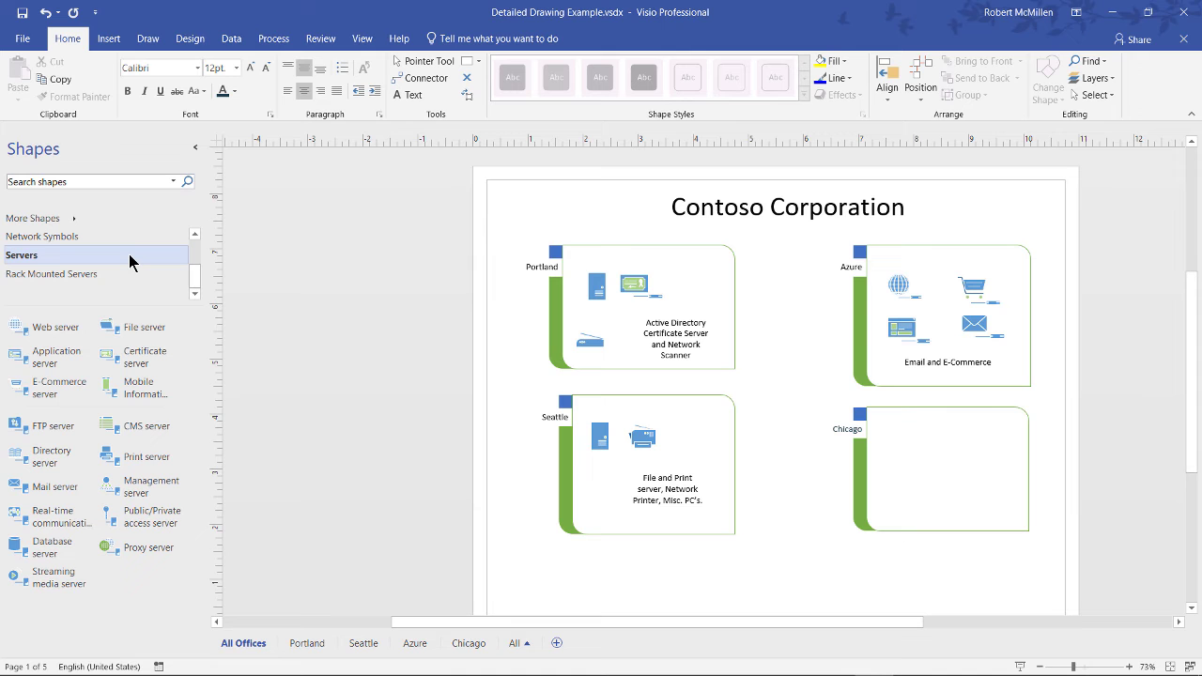
drag(43, 327, 898, 425)
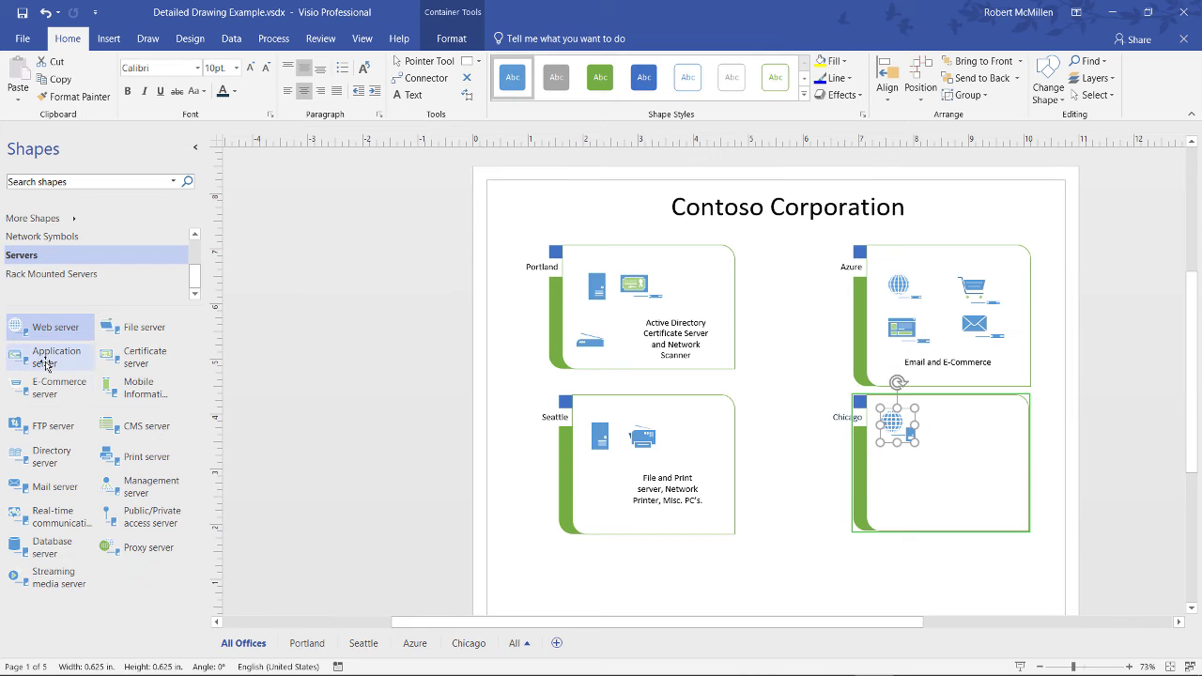
drag(45, 364, 965, 440)
click(900, 487)
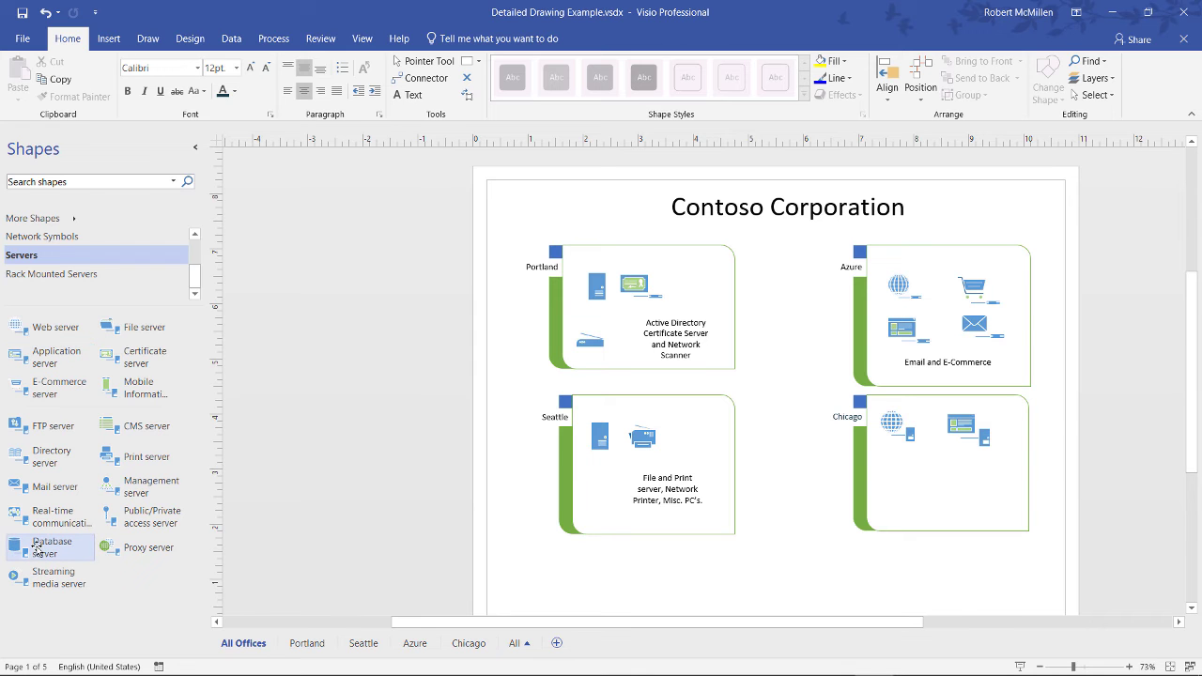
drag(42, 547, 902, 476)
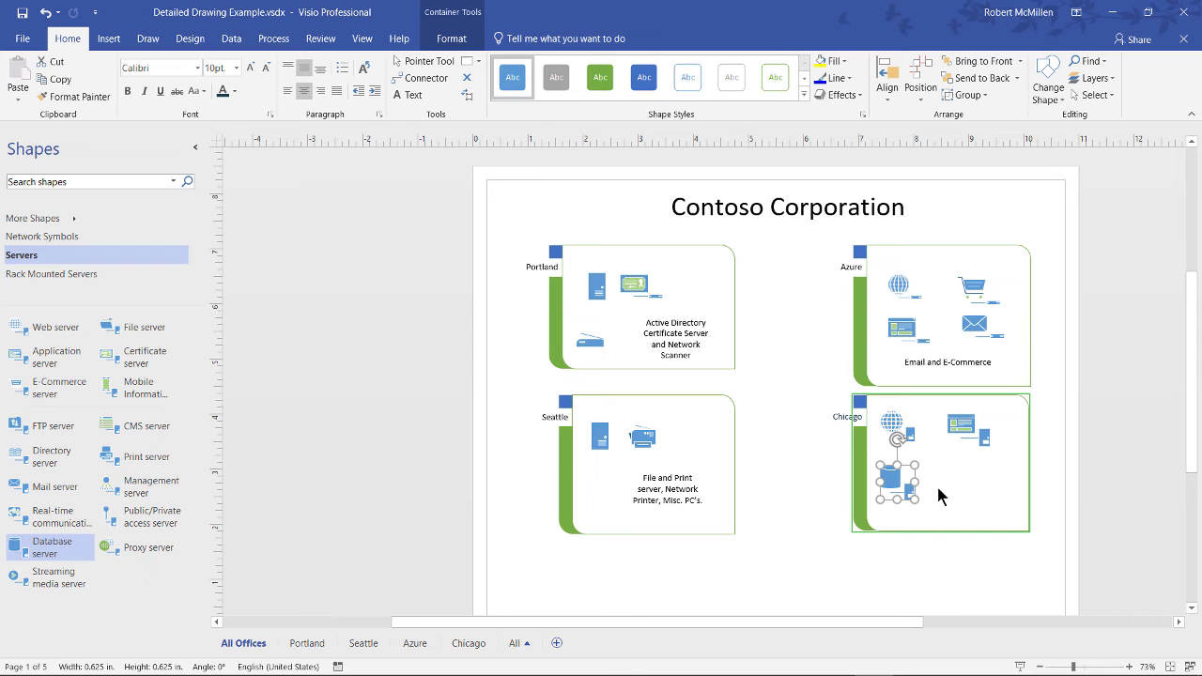
key(Escape)
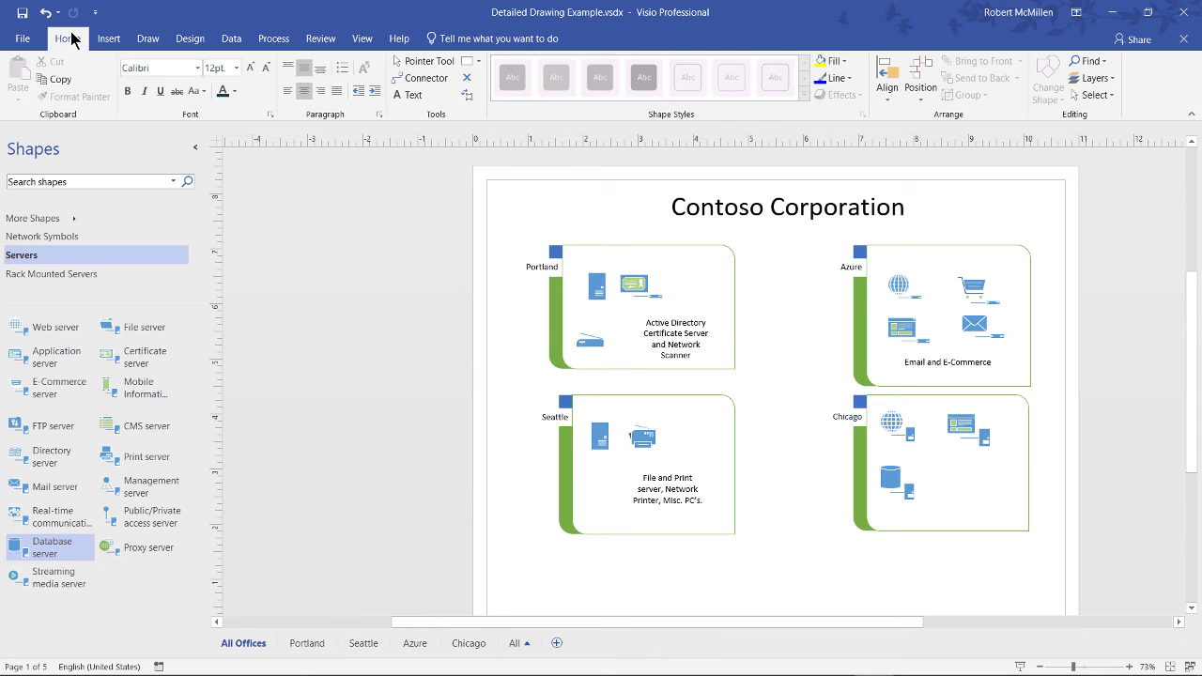
Add a 'Web Server' text label beside the first icon in the Chicago box
click(405, 94)
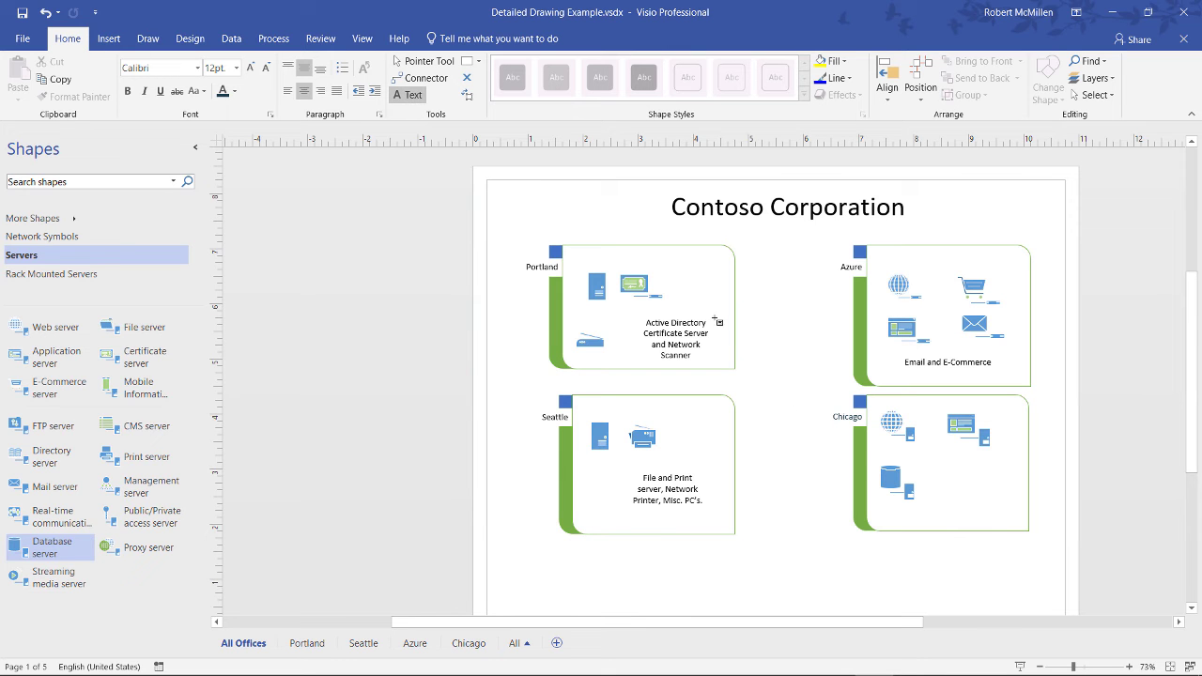
drag(867, 441, 915, 457)
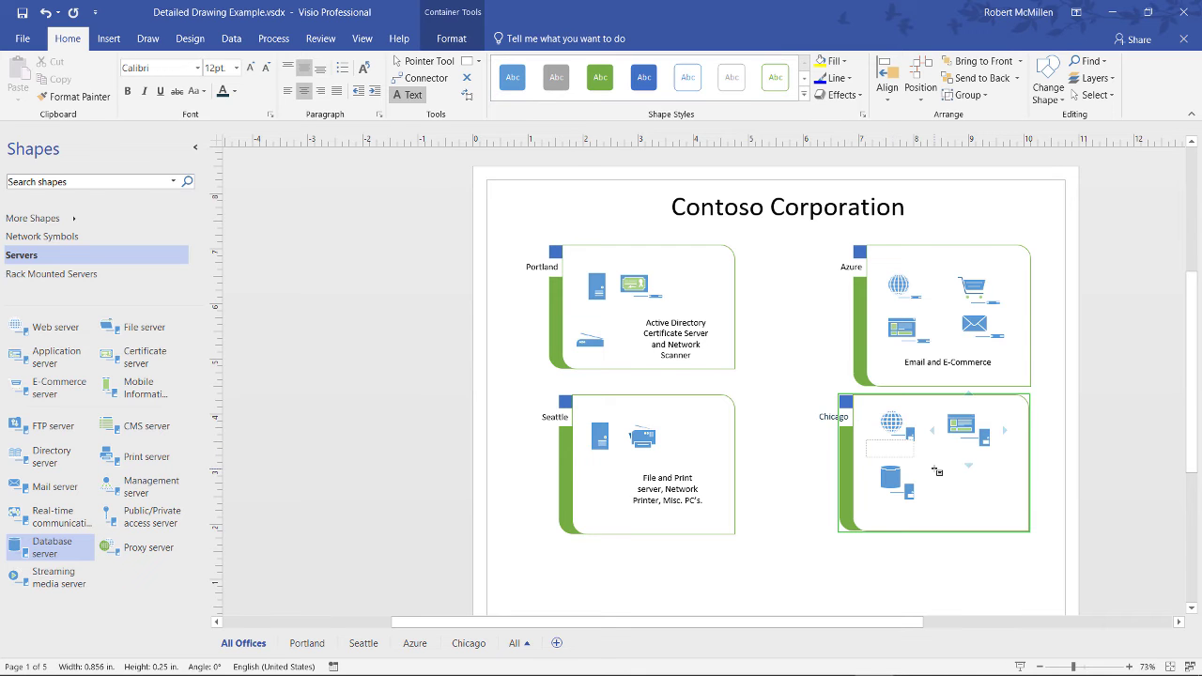
text(Web Server)
key(ctrl+a)
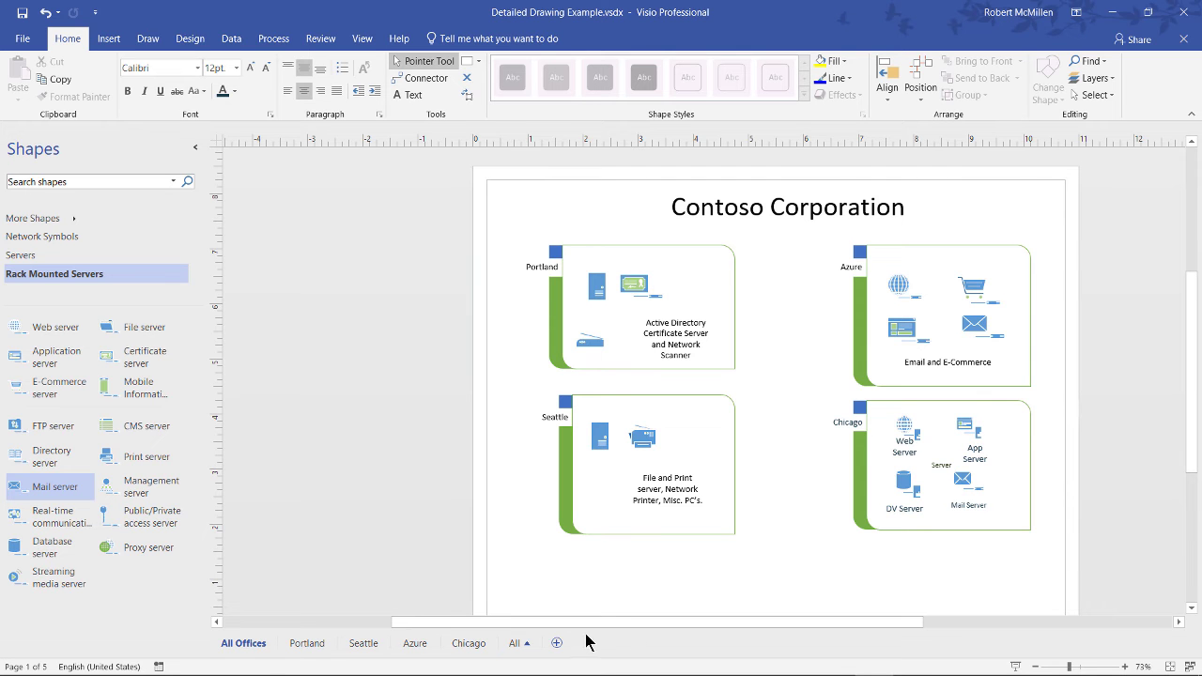
Look through the Chicago, Seattle and Portland pages, then move on to the Azure page
click(469, 643)
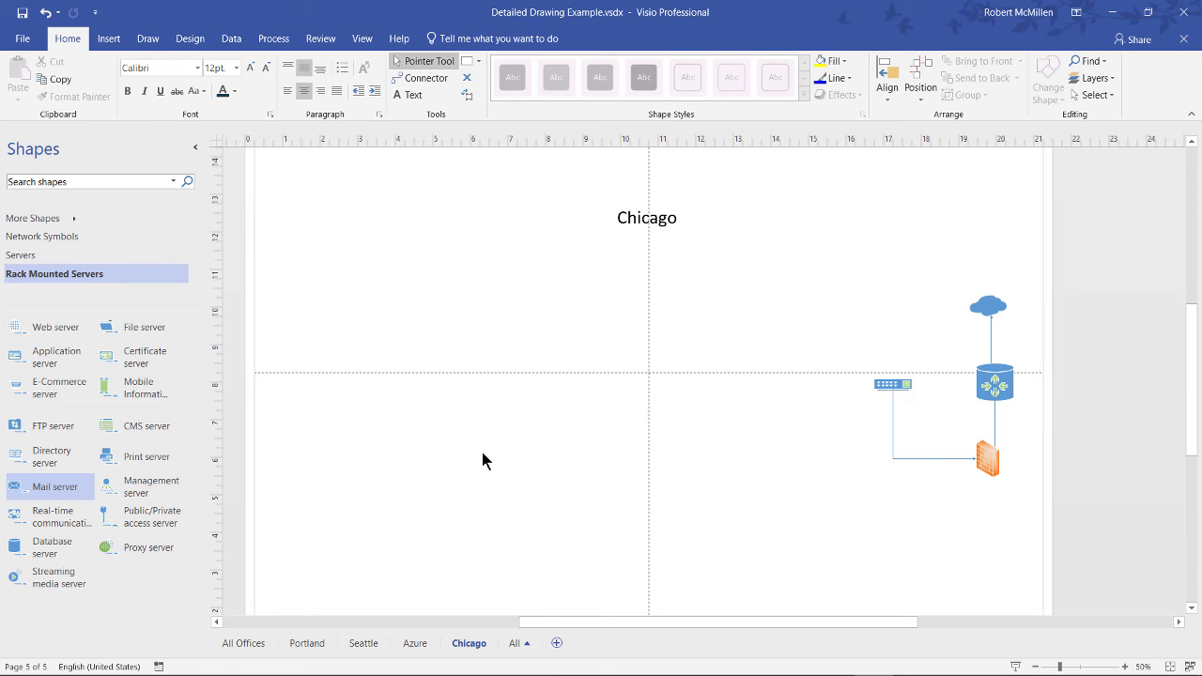
click(366, 646)
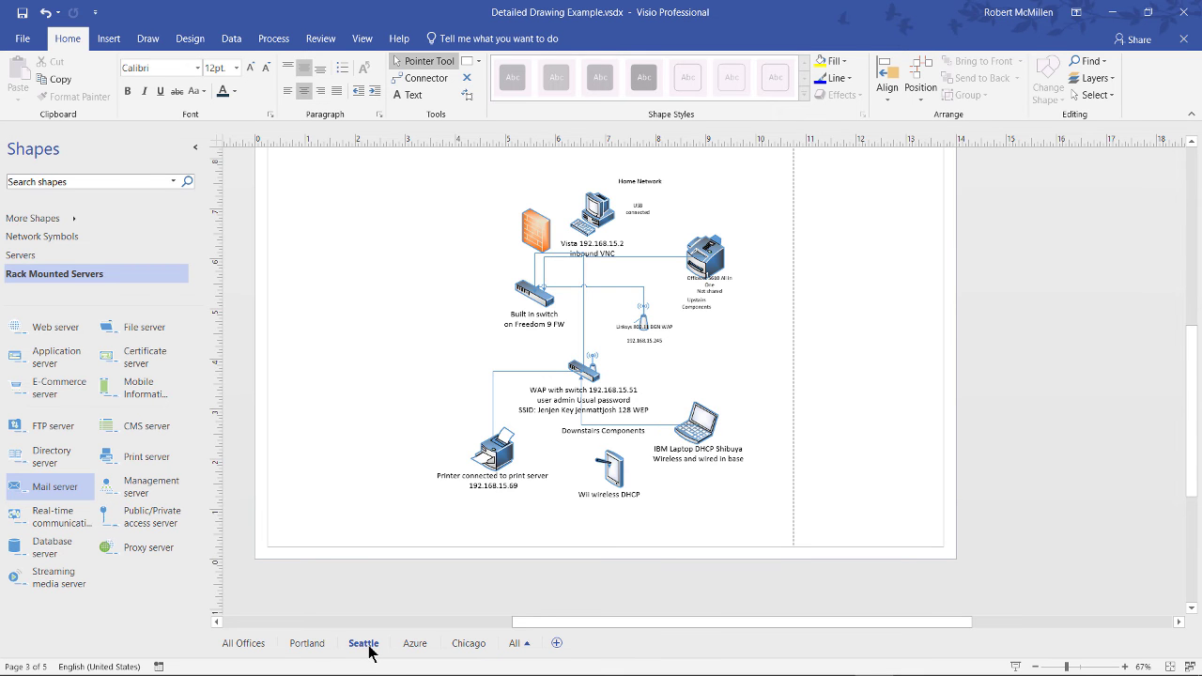
click(302, 646)
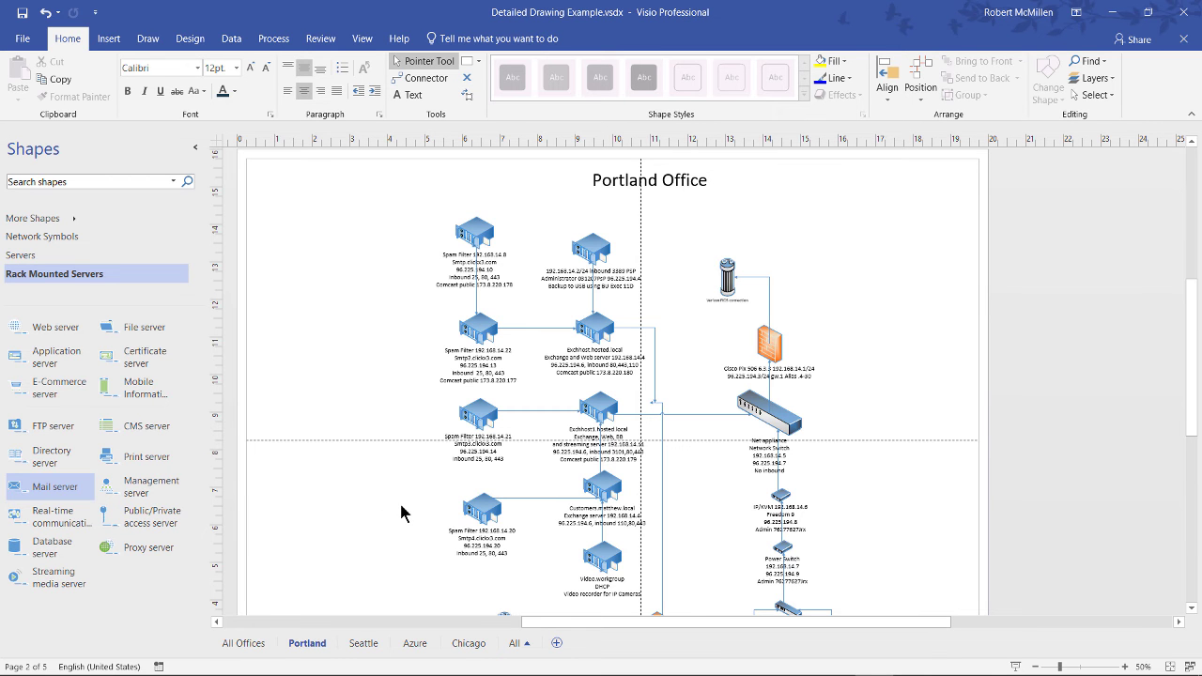
scroll(401, 512, down, 5)
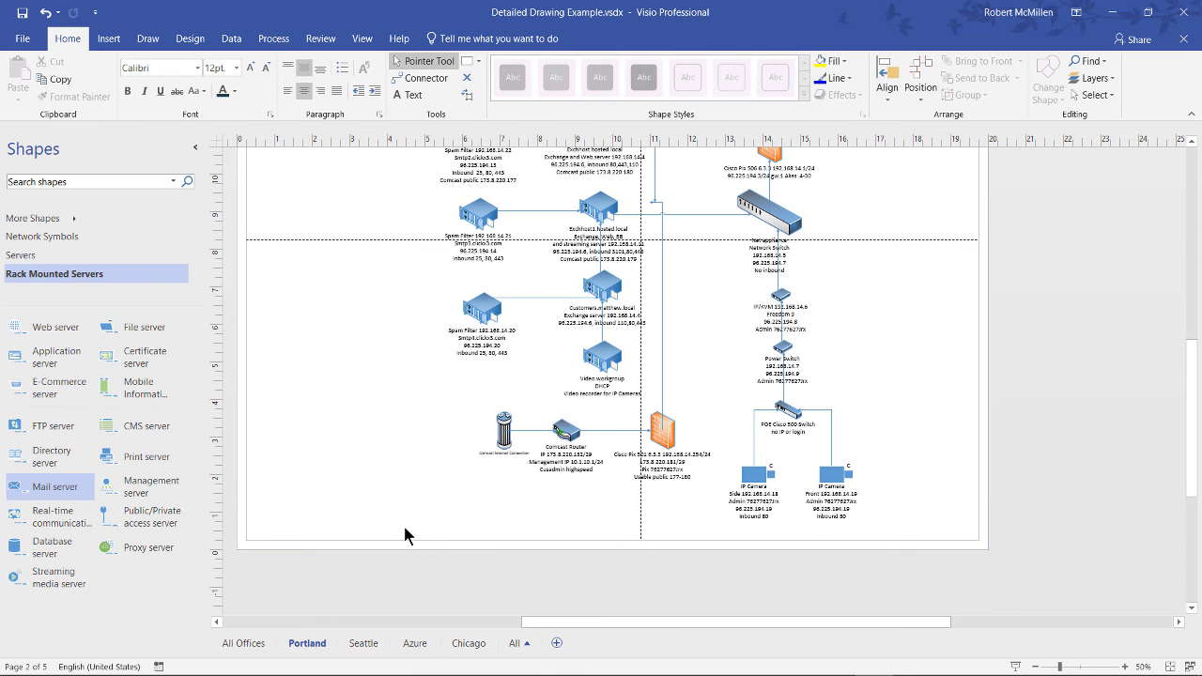
key(ctrl+Page_Down)
key(ctrl+Page_Down)
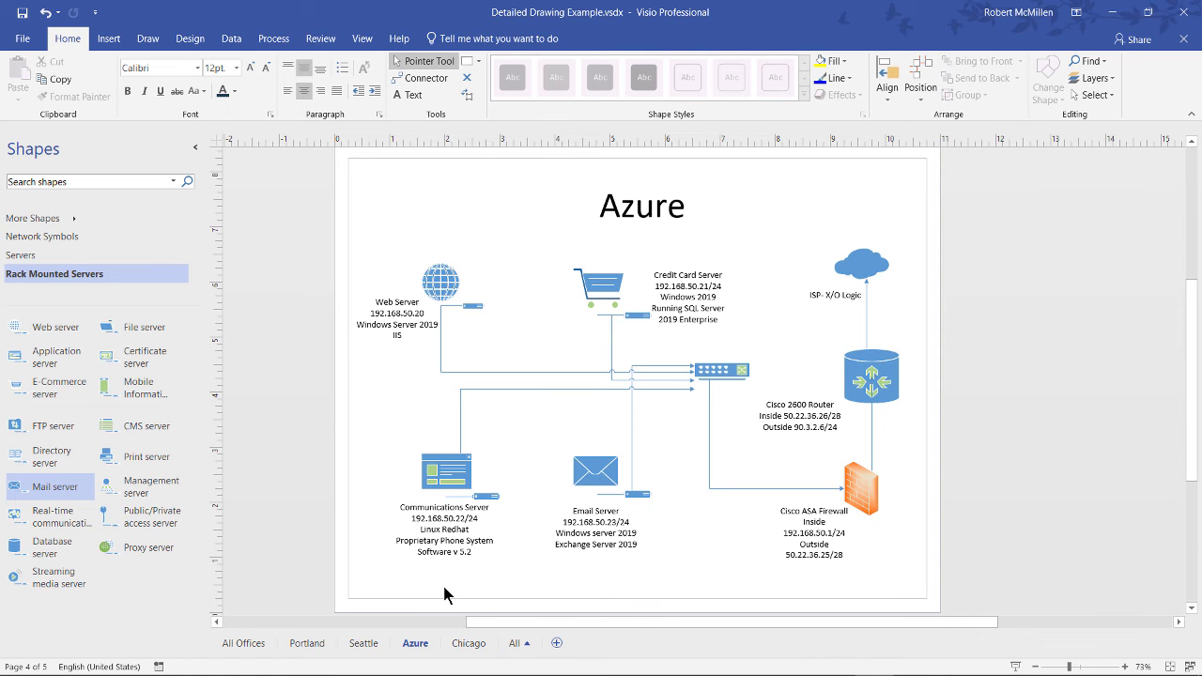
On the Chicago page, stack web, application, database and mail server shapes in a column
click(469, 643)
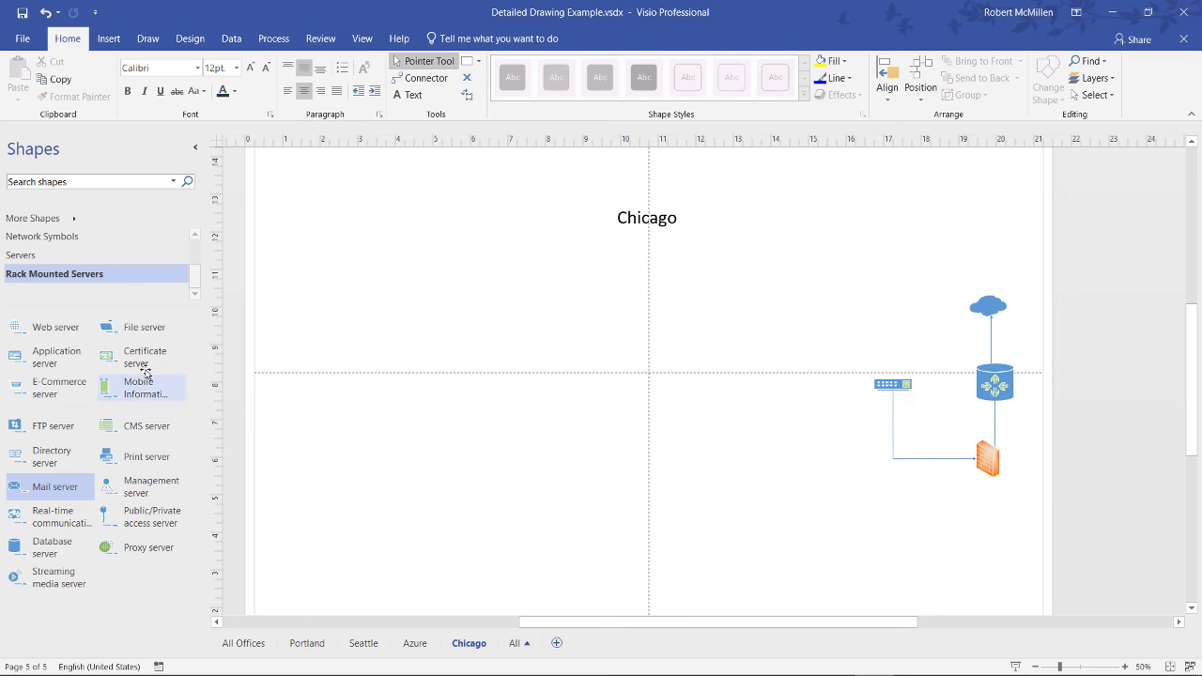
drag(38, 325, 357, 268)
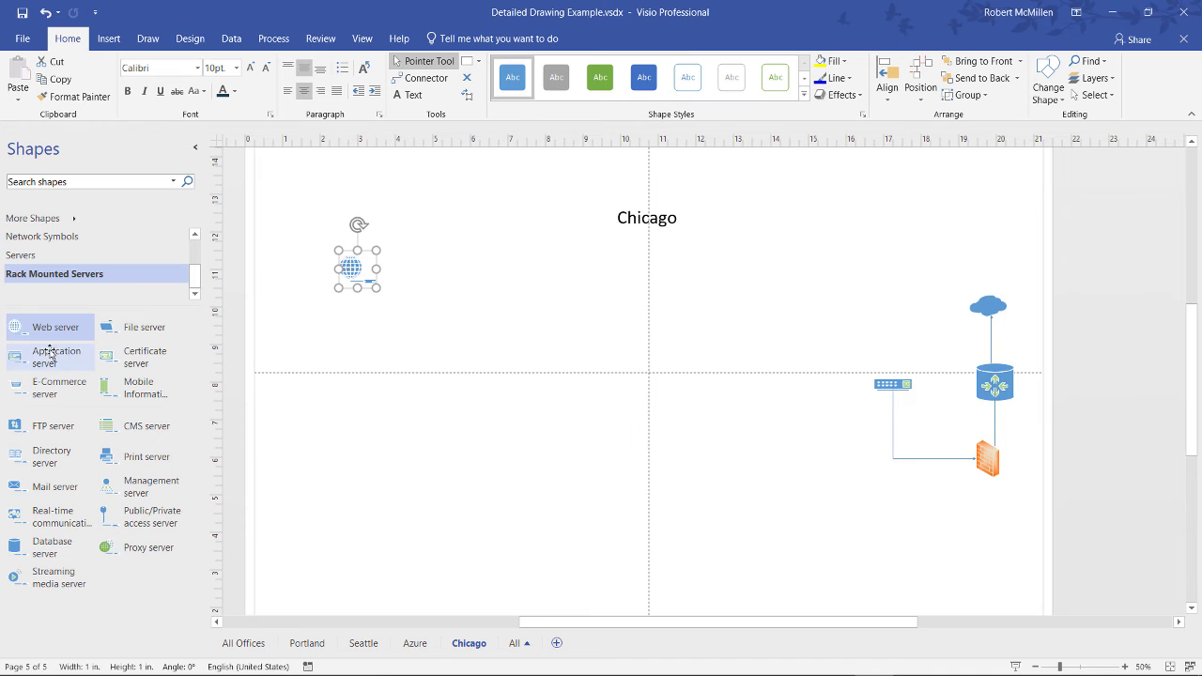
drag(45, 356, 357, 383)
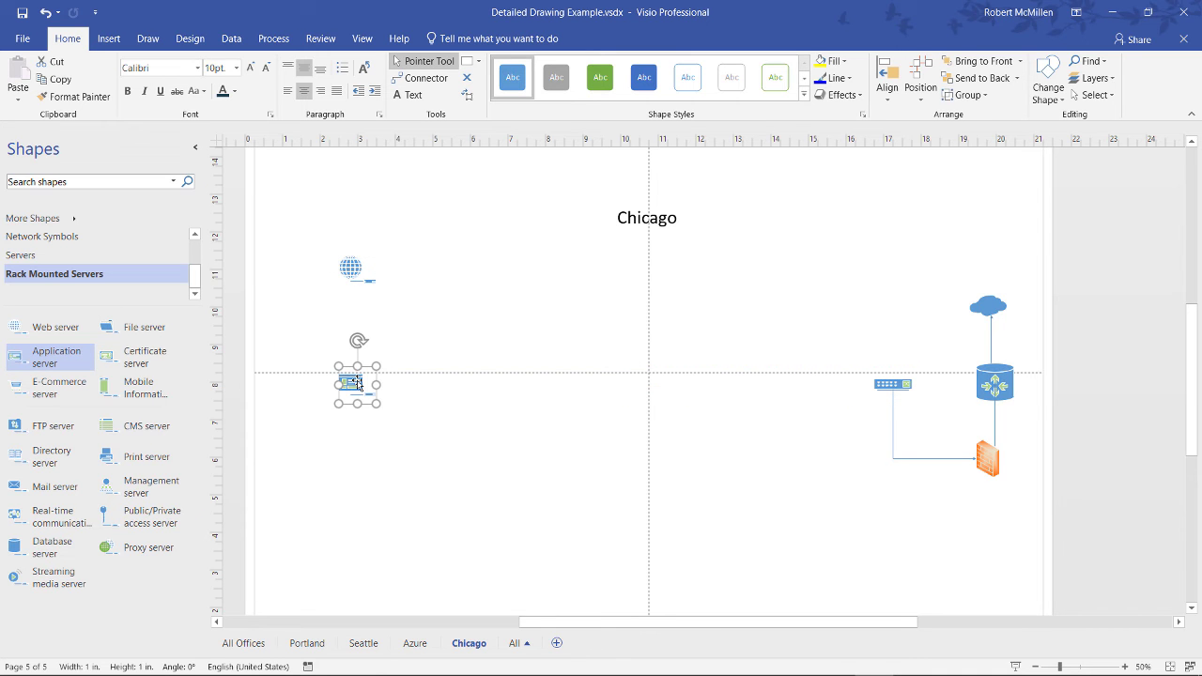
drag(37, 562, 357, 457)
drag(45, 487, 346, 512)
Align the web server with the column and move all four servers further right
drag(350, 270, 358, 305)
click(460, 483)
drag(477, 553, 292, 269)
drag(358, 304, 500, 281)
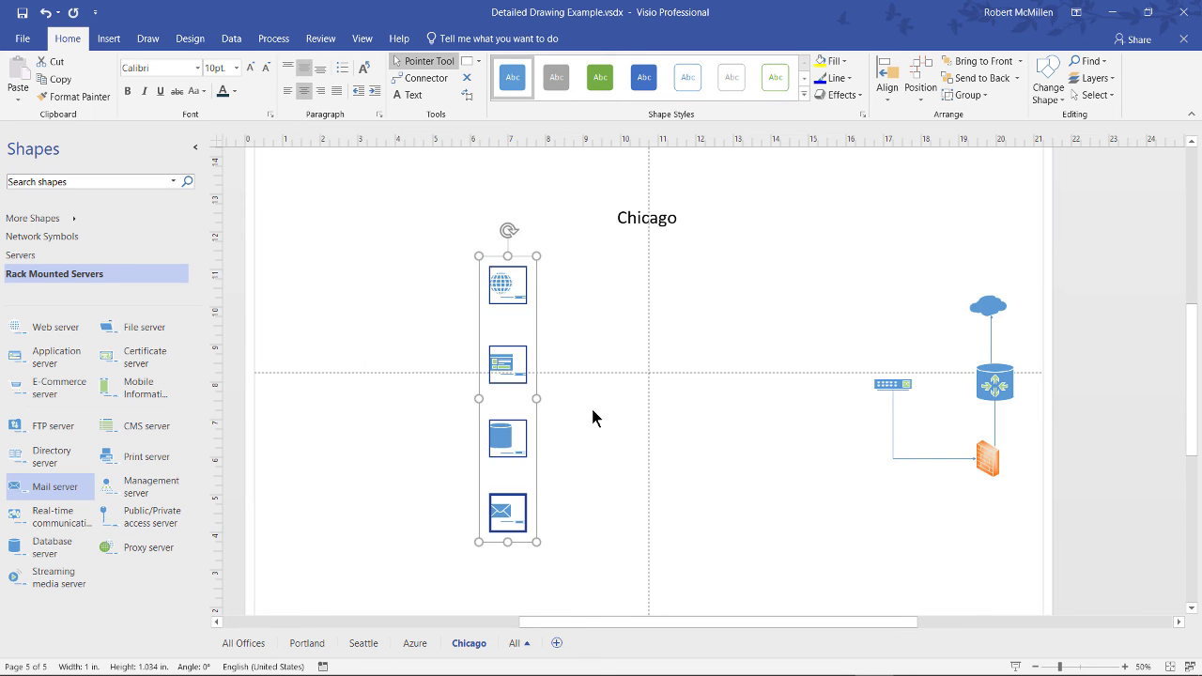
click(575, 394)
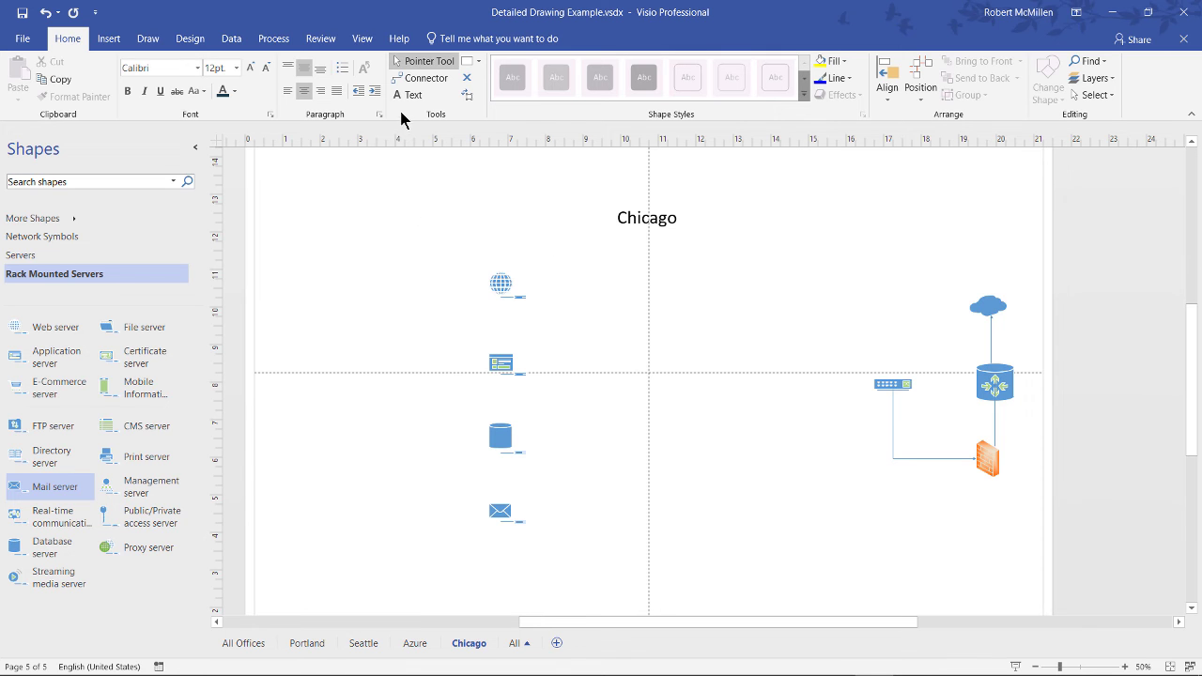
Turn off Page Breaks in the View options
click(361, 41)
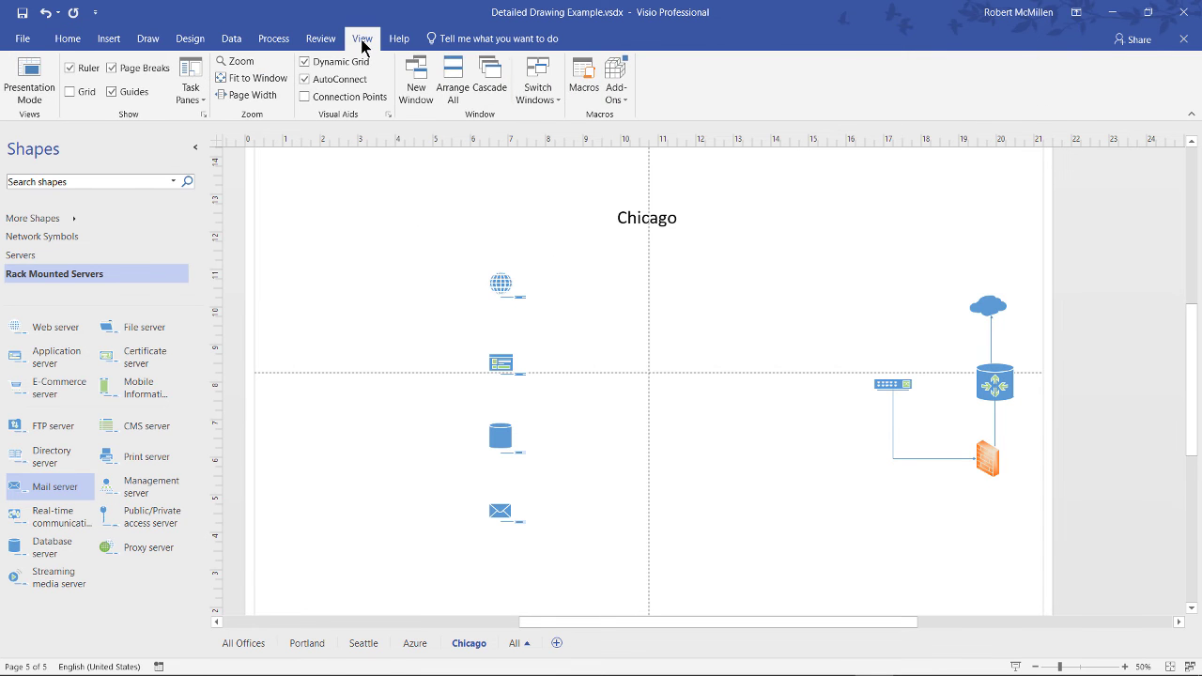
click(112, 69)
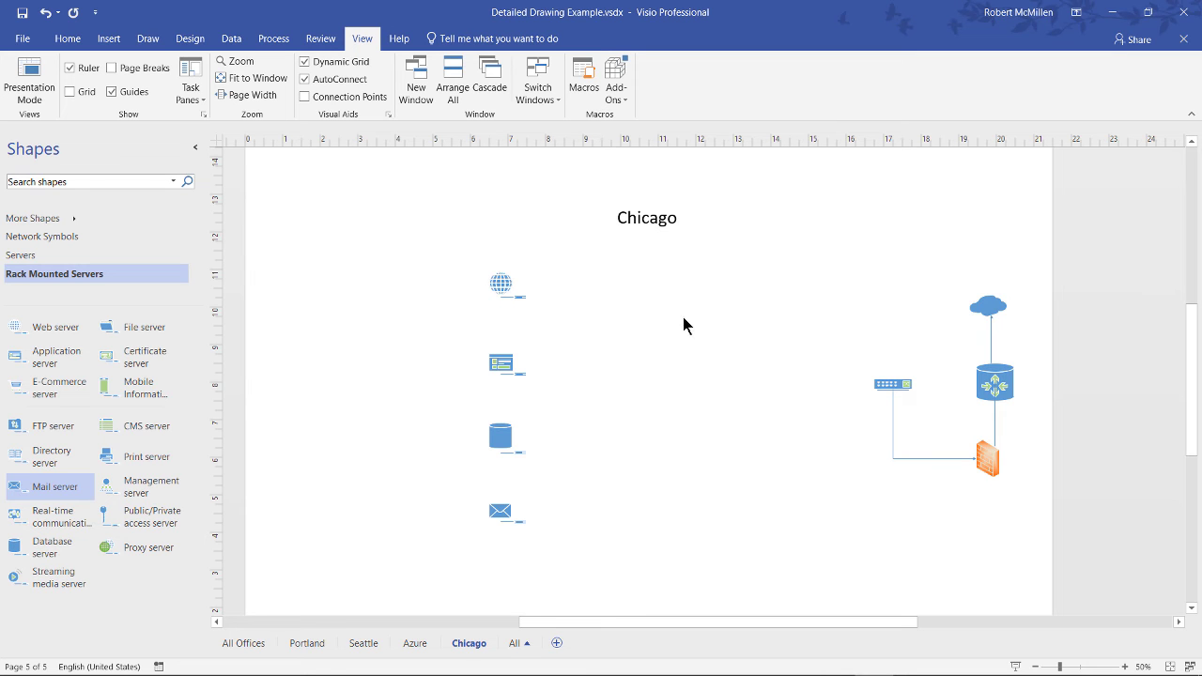
Move the cloud, router, switch and firewall toward the page centre
drag(796, 263, 1051, 564)
drag(995, 385, 785, 379)
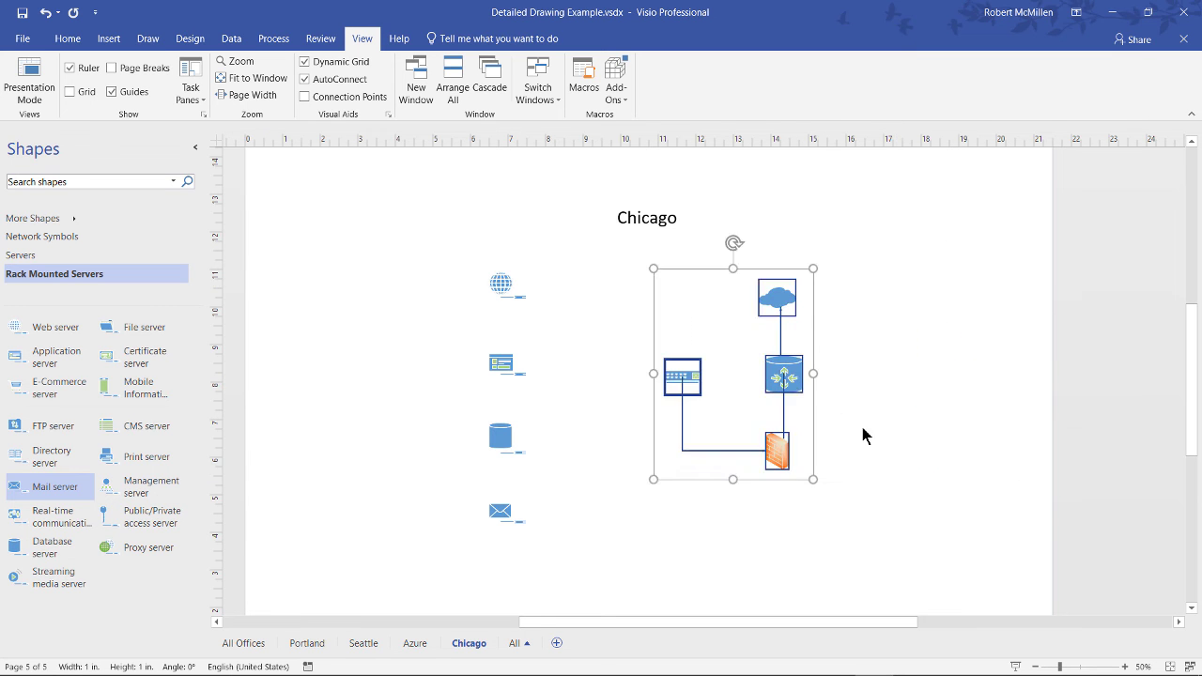
click(862, 427)
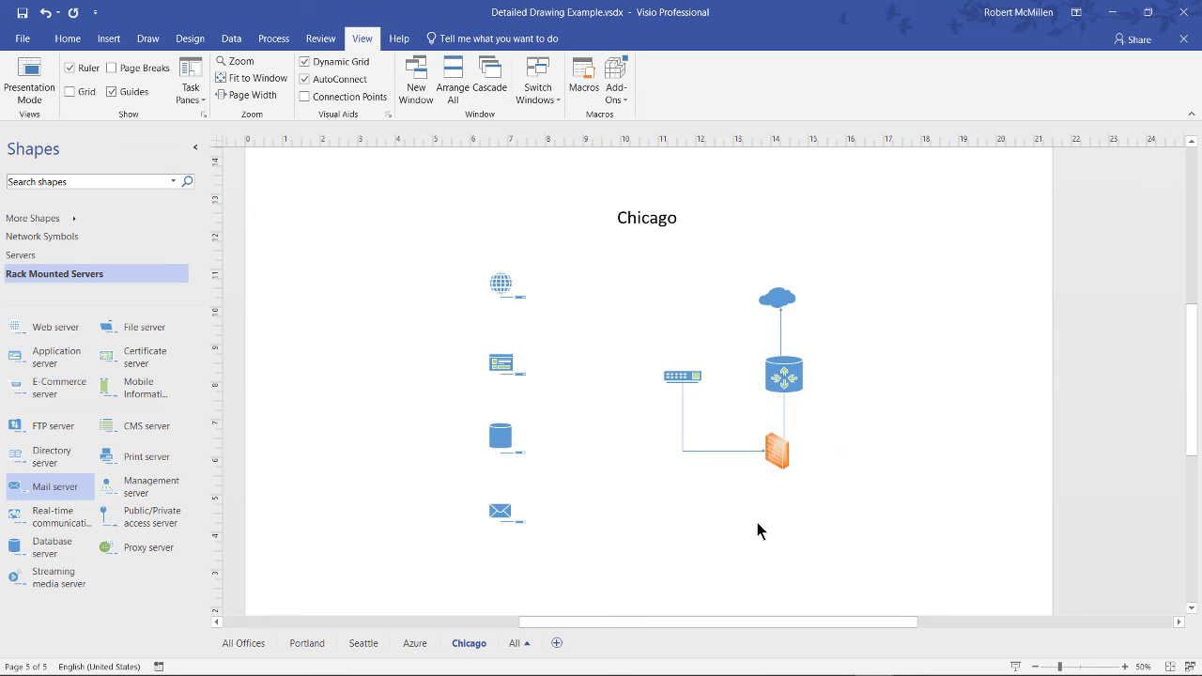
Group the four servers, shift the group slightly left, then ungroup them
drag(568, 549, 459, 242)
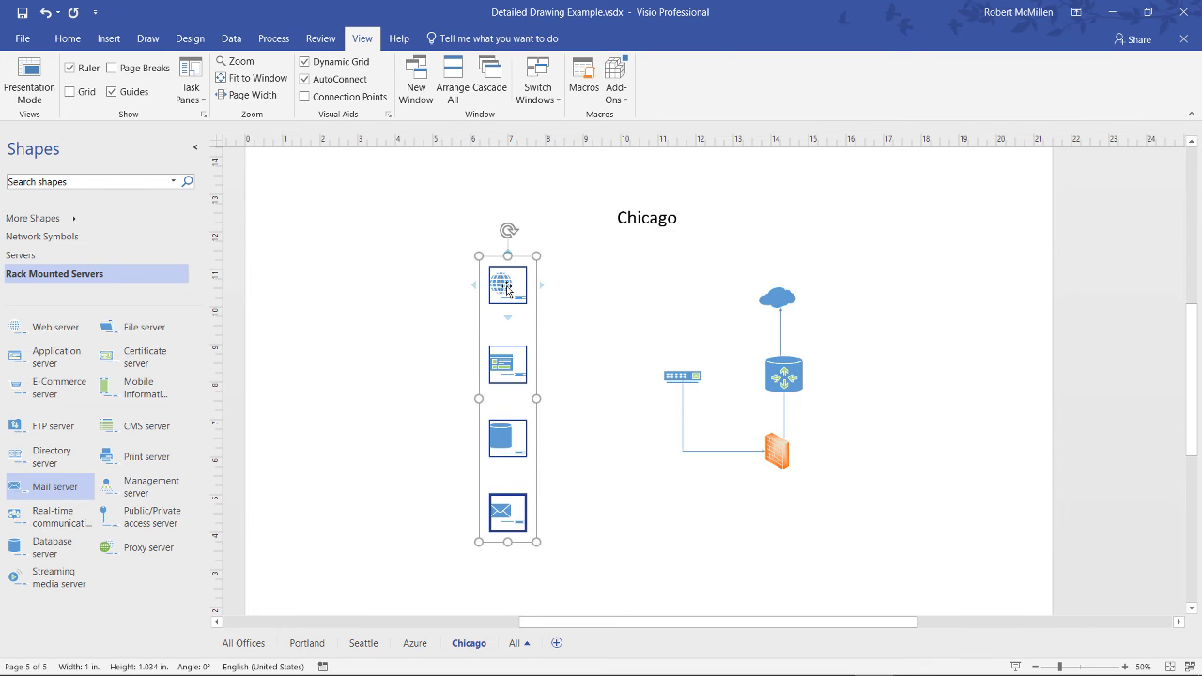
right_click(505, 283)
mouse_move(580, 380)
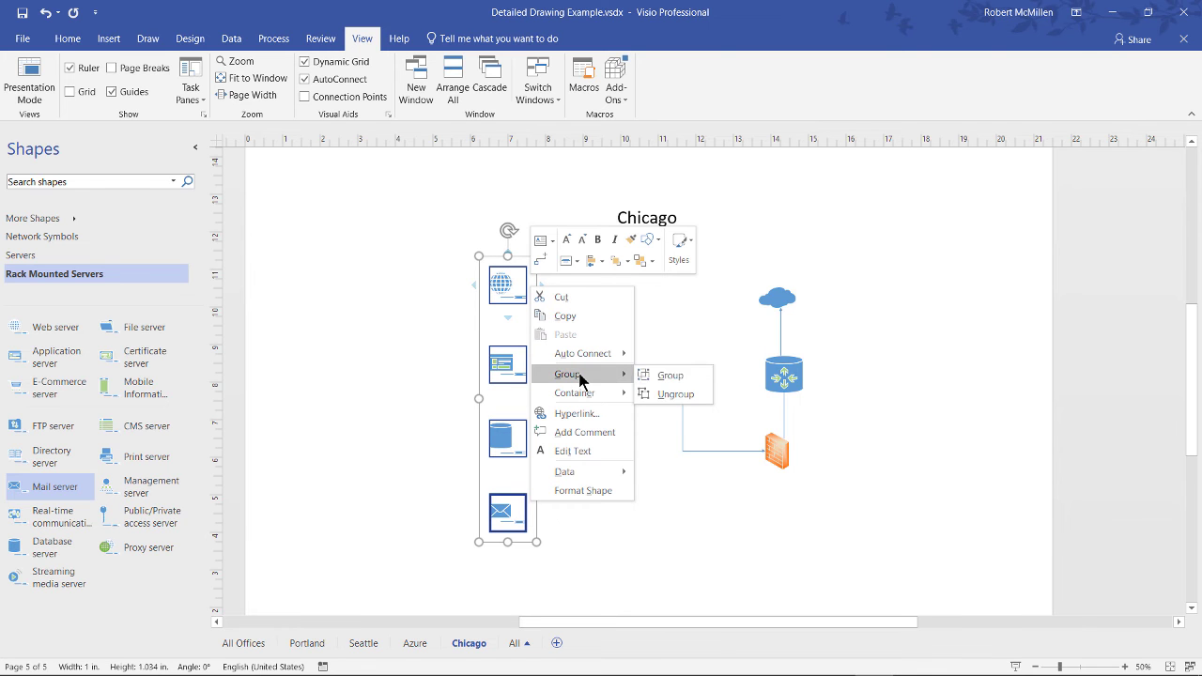
click(657, 373)
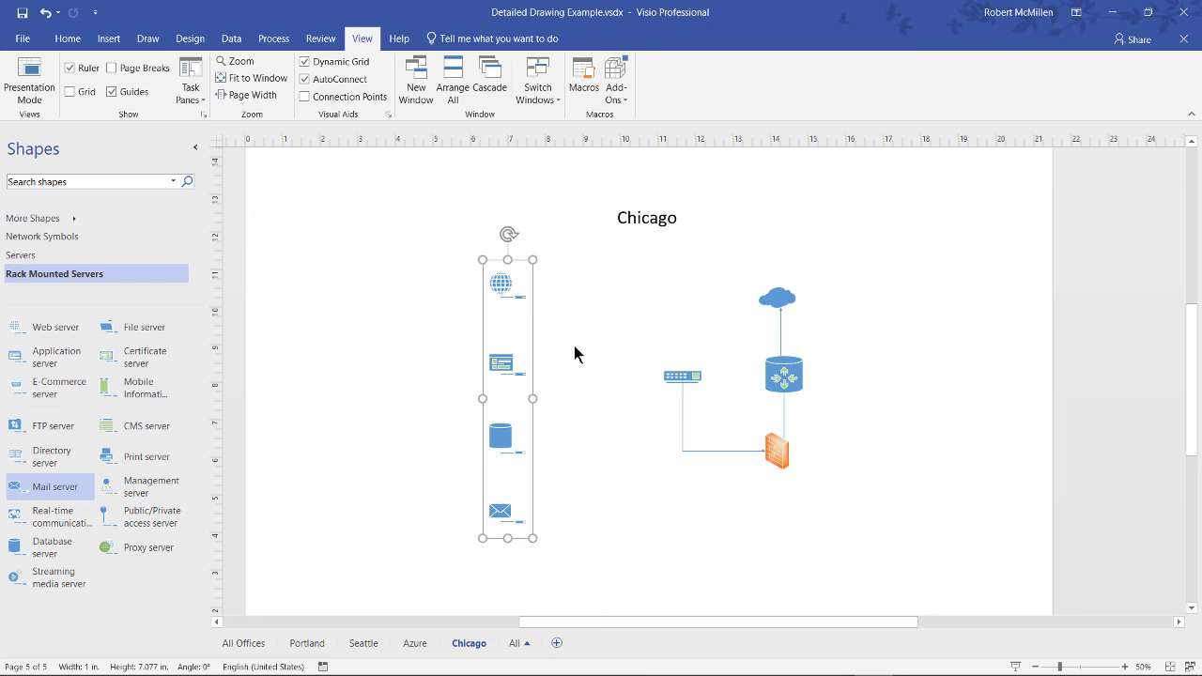
click(541, 316)
mouse_move(500, 284)
mouse_down()
mouse_move(373, 292)
mouse_move(495, 283)
mouse_up()
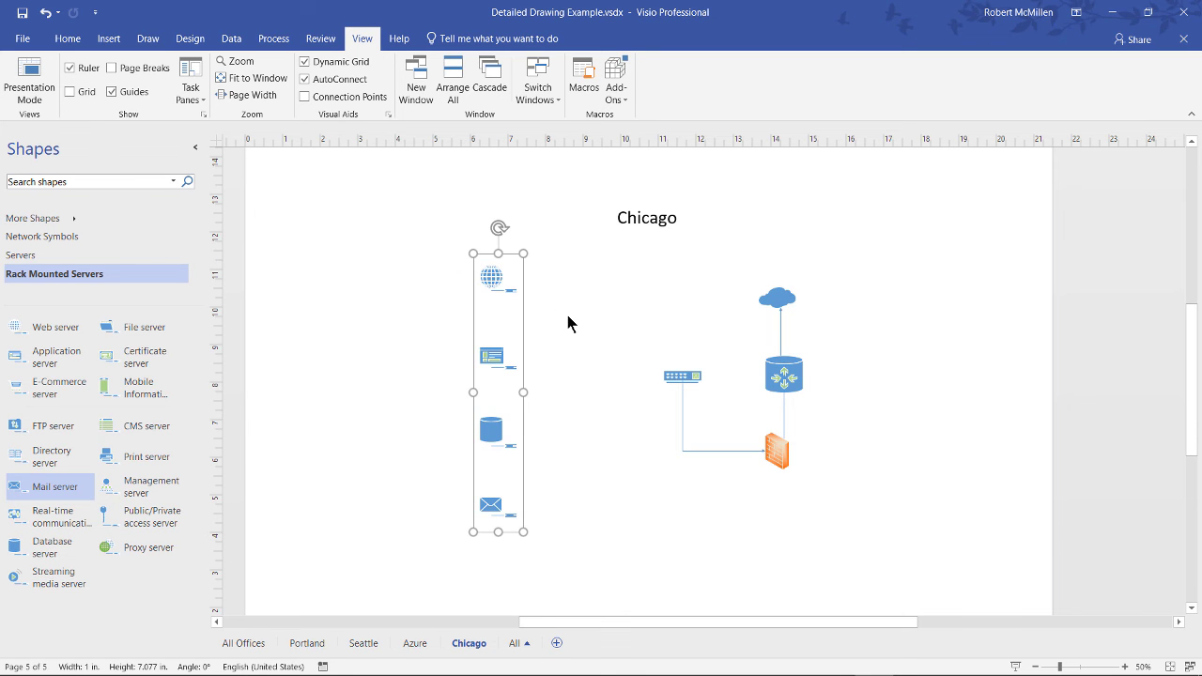
right_click(508, 291)
mouse_move(576, 379)
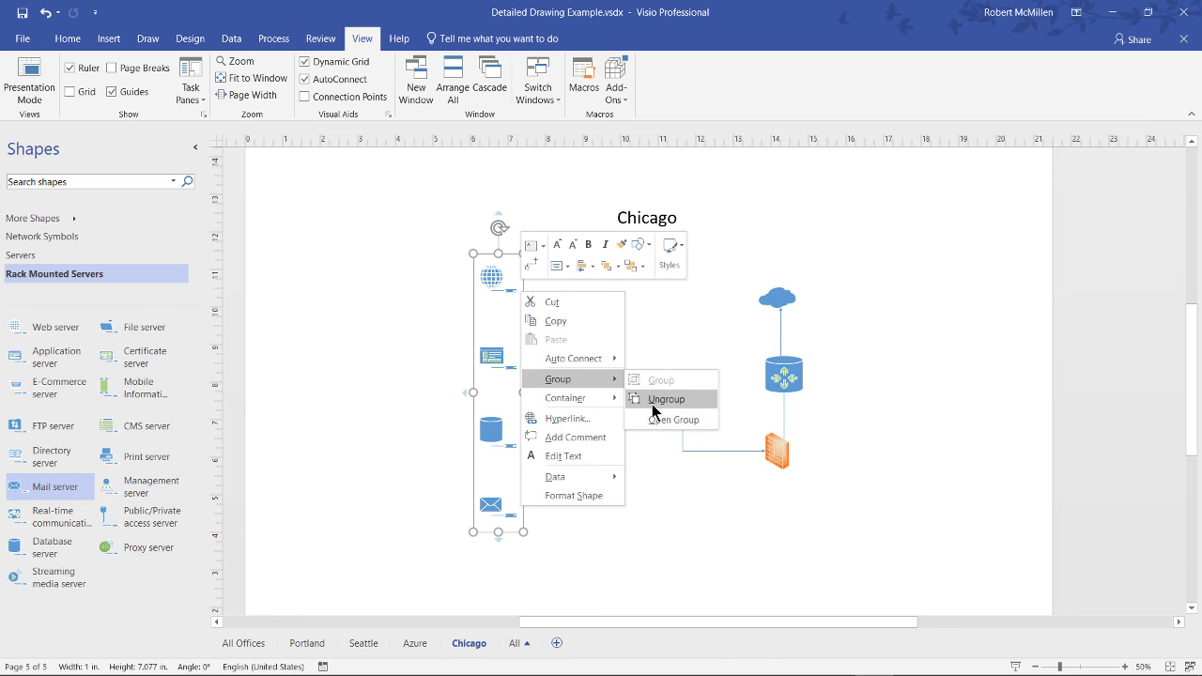
click(663, 402)
click(526, 351)
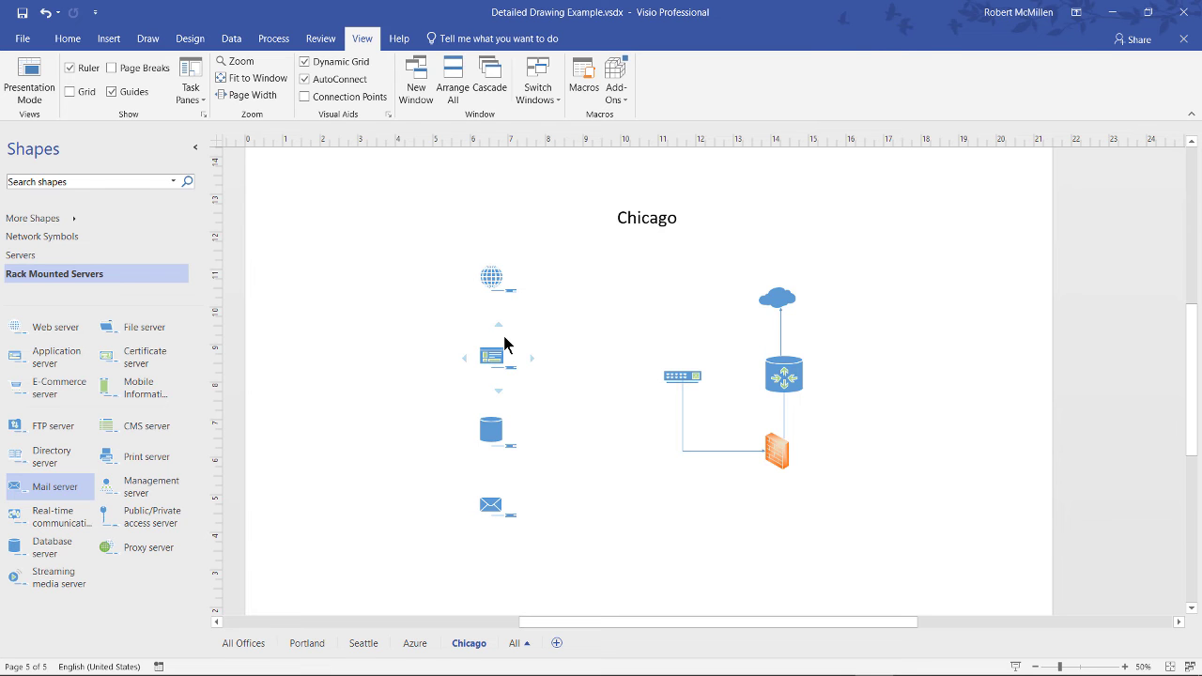
Draw a detail text box beside the Chicago web server and scroll down through the server labels
key(alt+h)
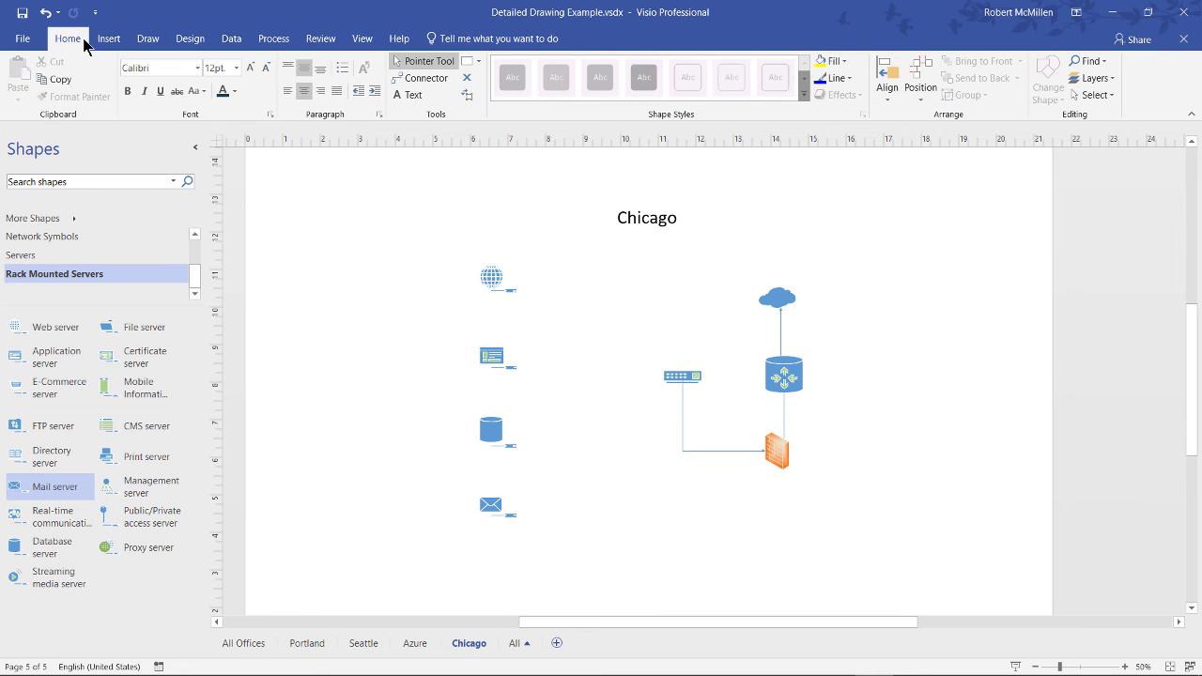
click(412, 94)
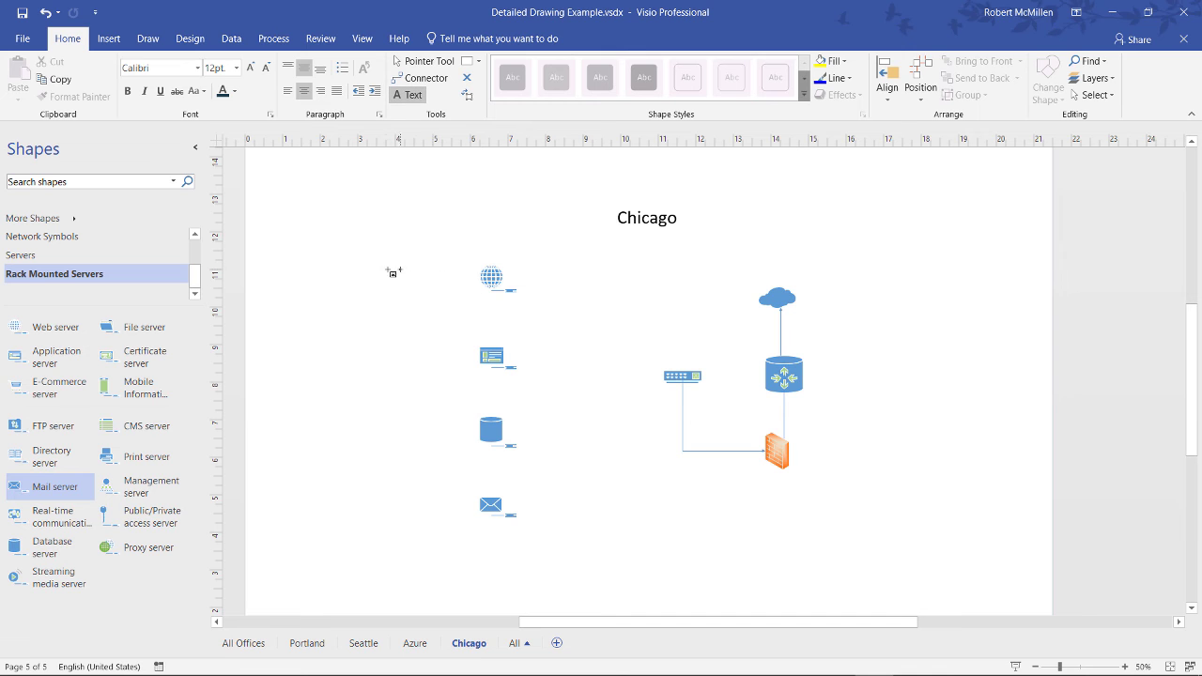
drag(367, 260, 470, 288)
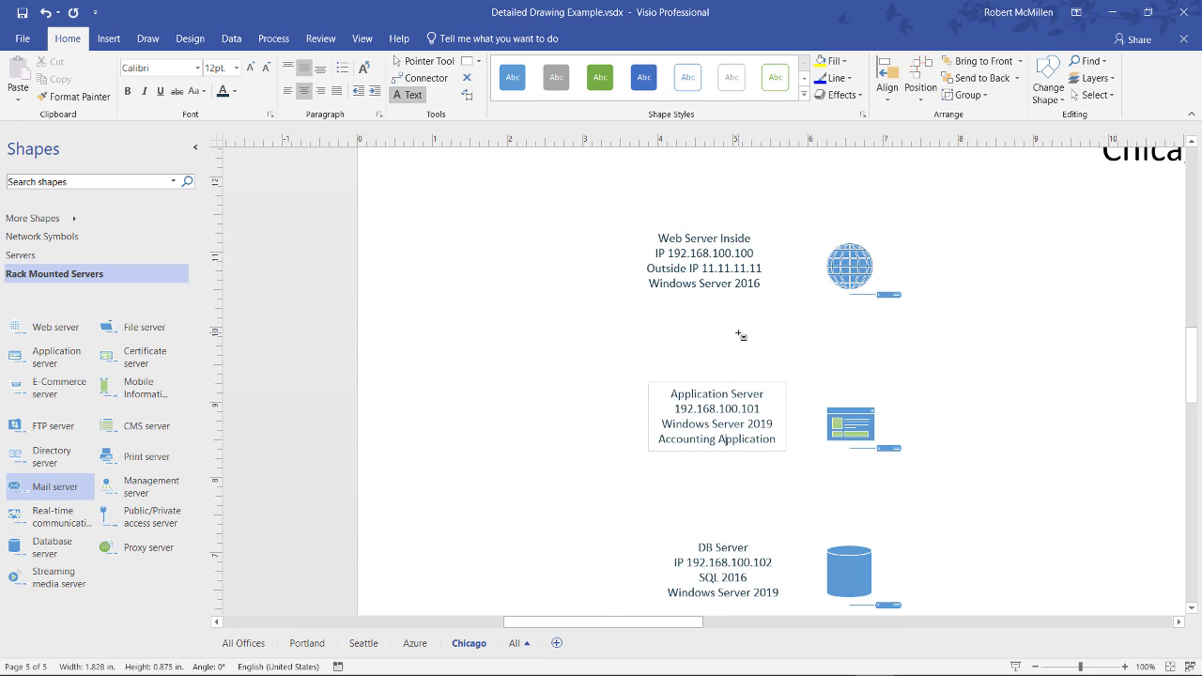
scroll(740, 335, down, 1)
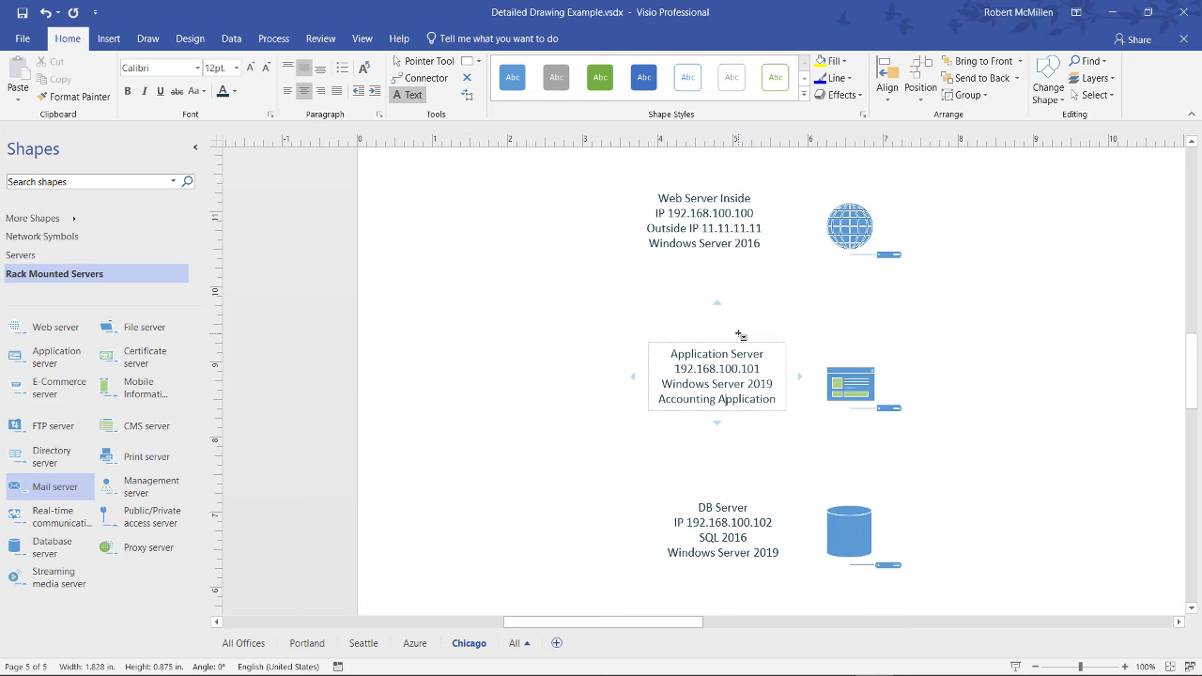
scroll(740, 335, down, 2)
scroll(740, 335, down, 1)
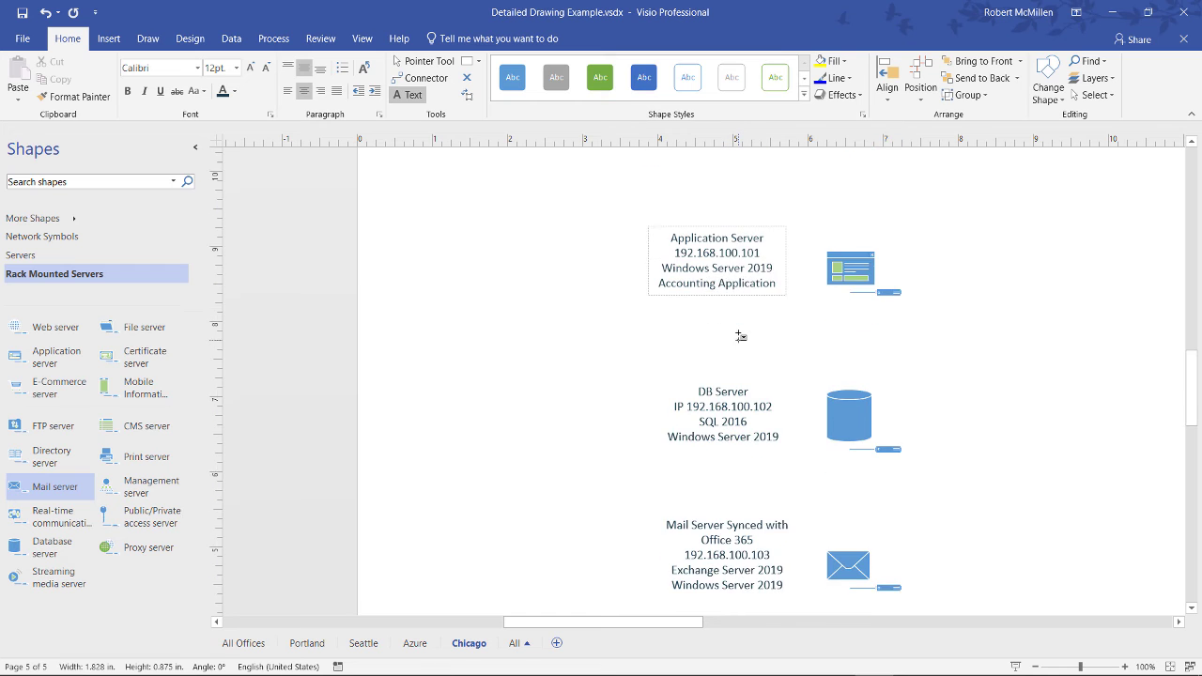
scroll(740, 335, down, 1)
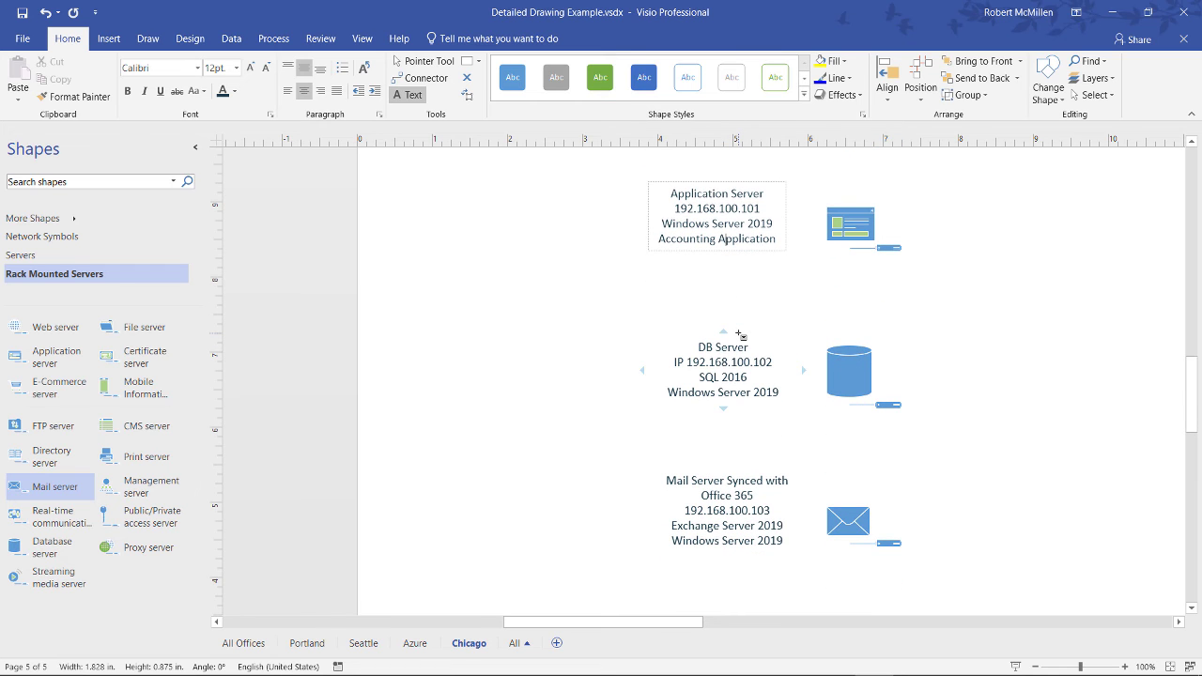
scroll(740, 335, down, 1)
scroll(738, 334, down, 1)
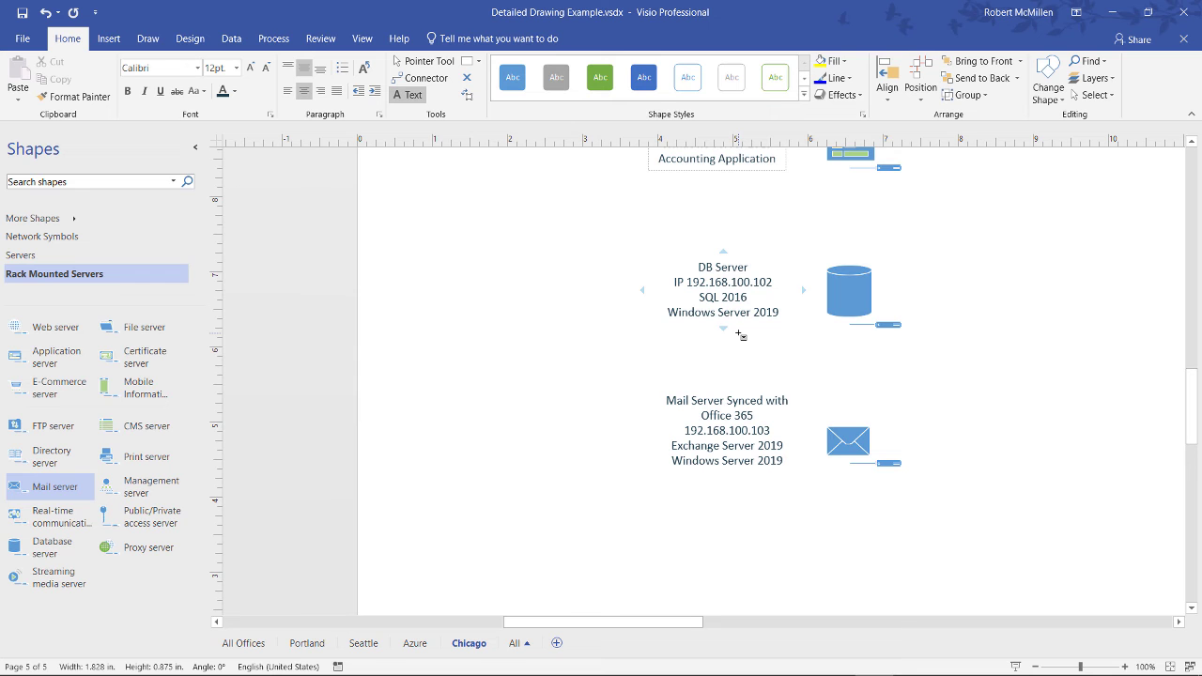
scroll(740, 336, down, 2)
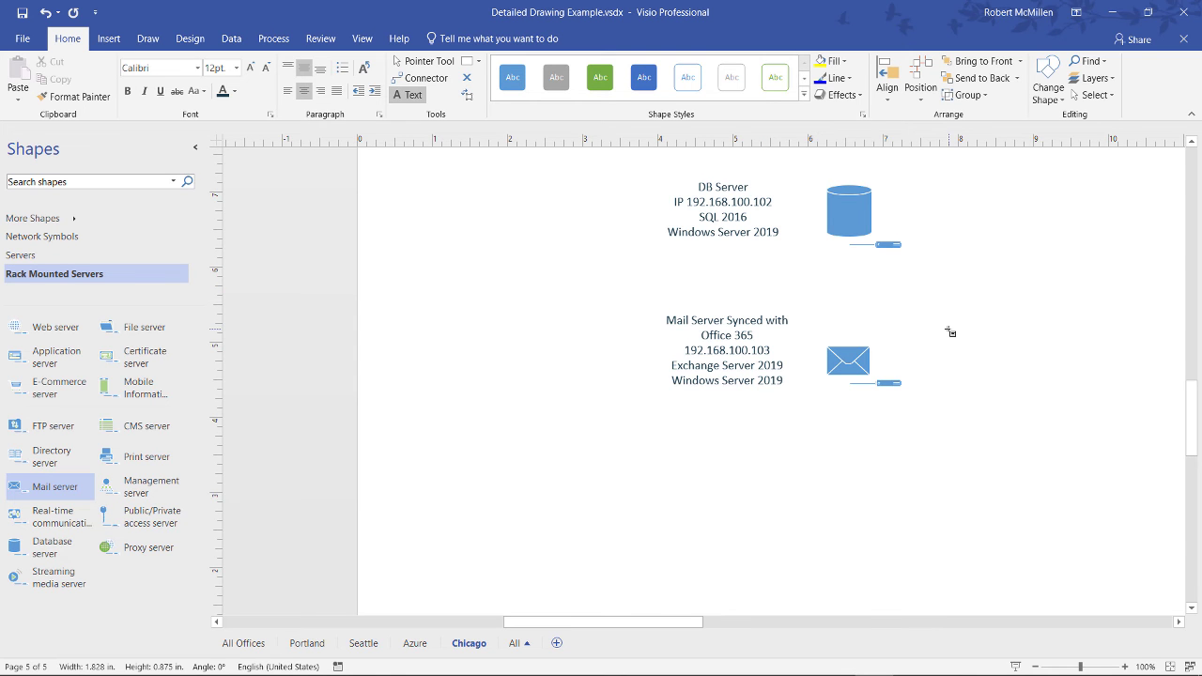
Scroll around the Chicago page to review the labelled router, switch and firewall
scroll(950, 333, right, 3)
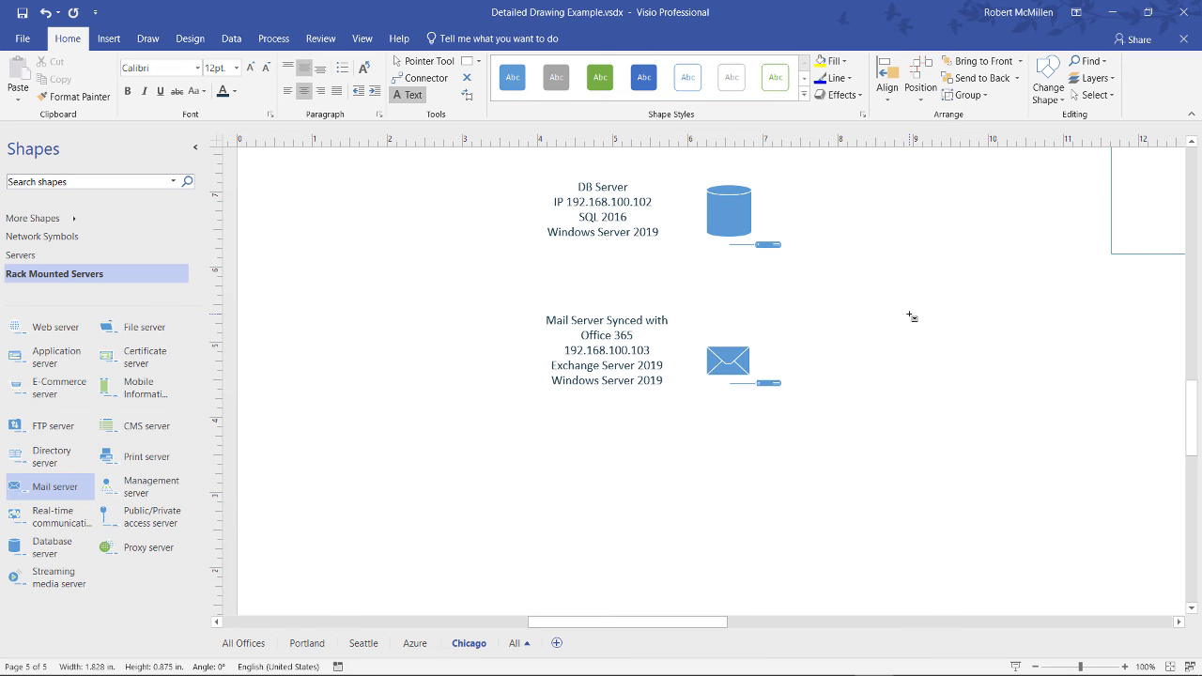
scroll(911, 316, down, 3)
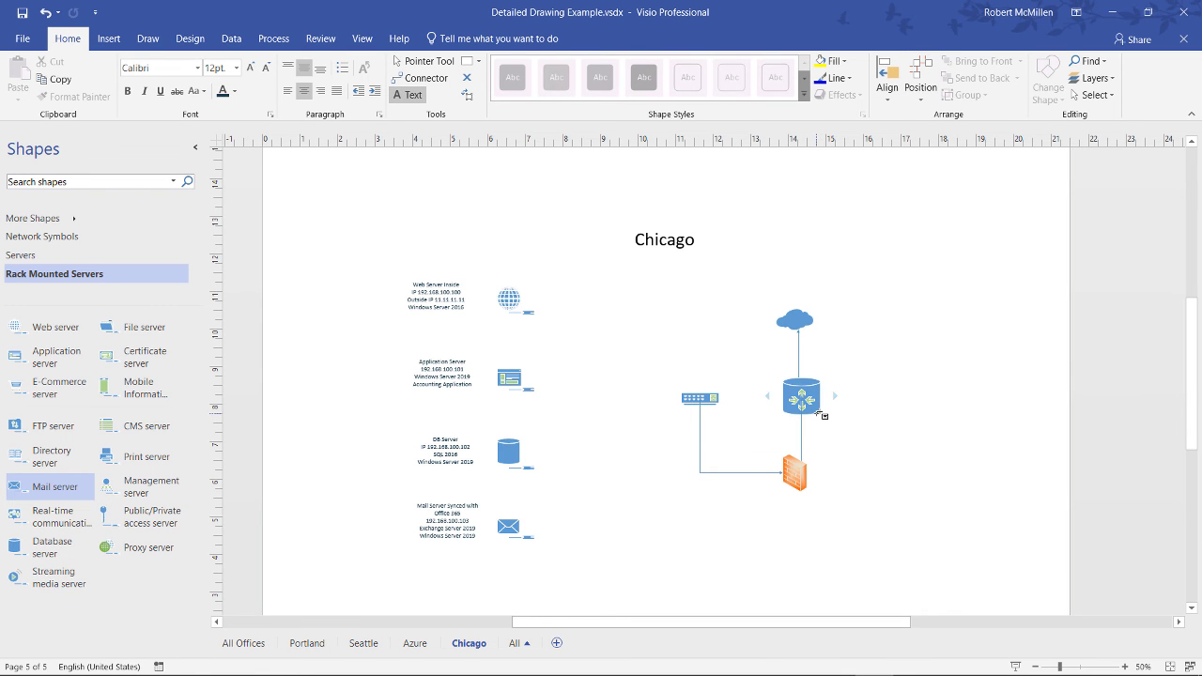
scroll(821, 414, up, 3)
scroll(871, 459, down, 3)
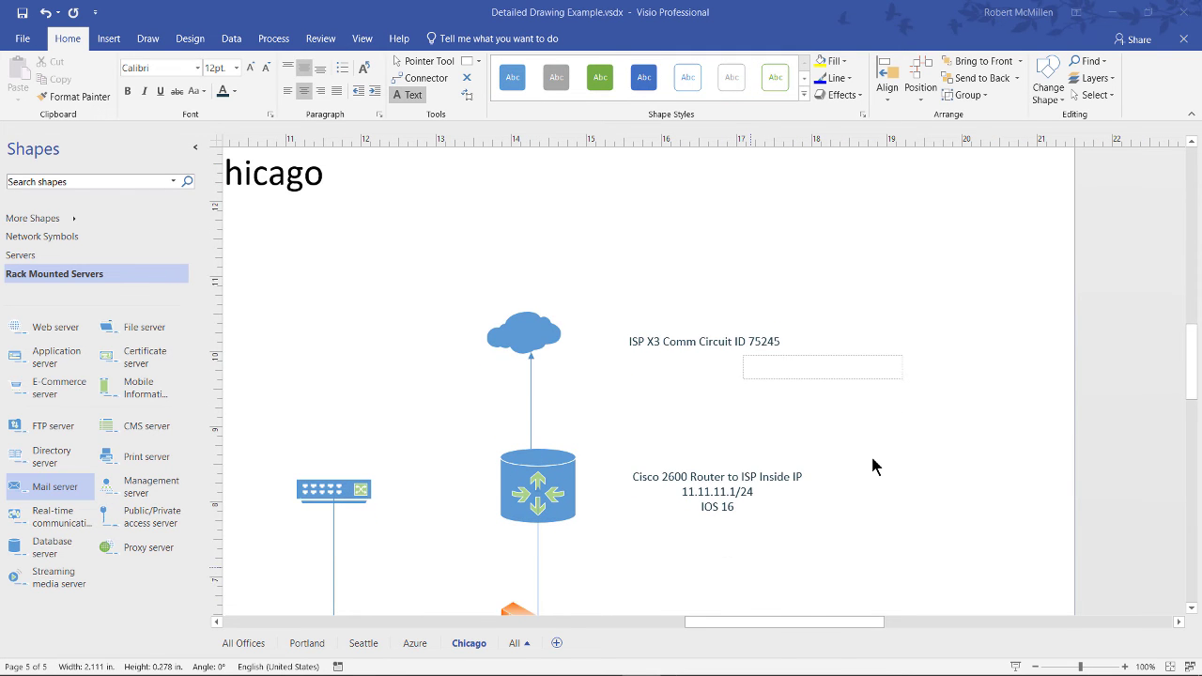
scroll(871, 460, down, 1)
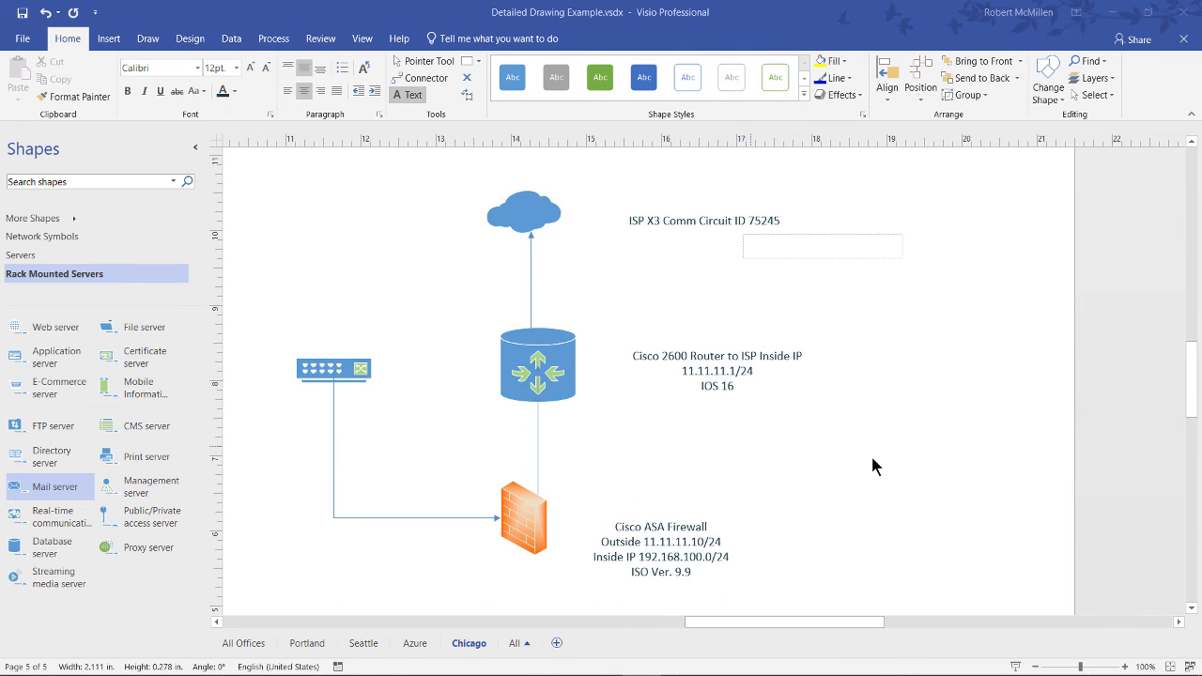
scroll(871, 459, down, 4)
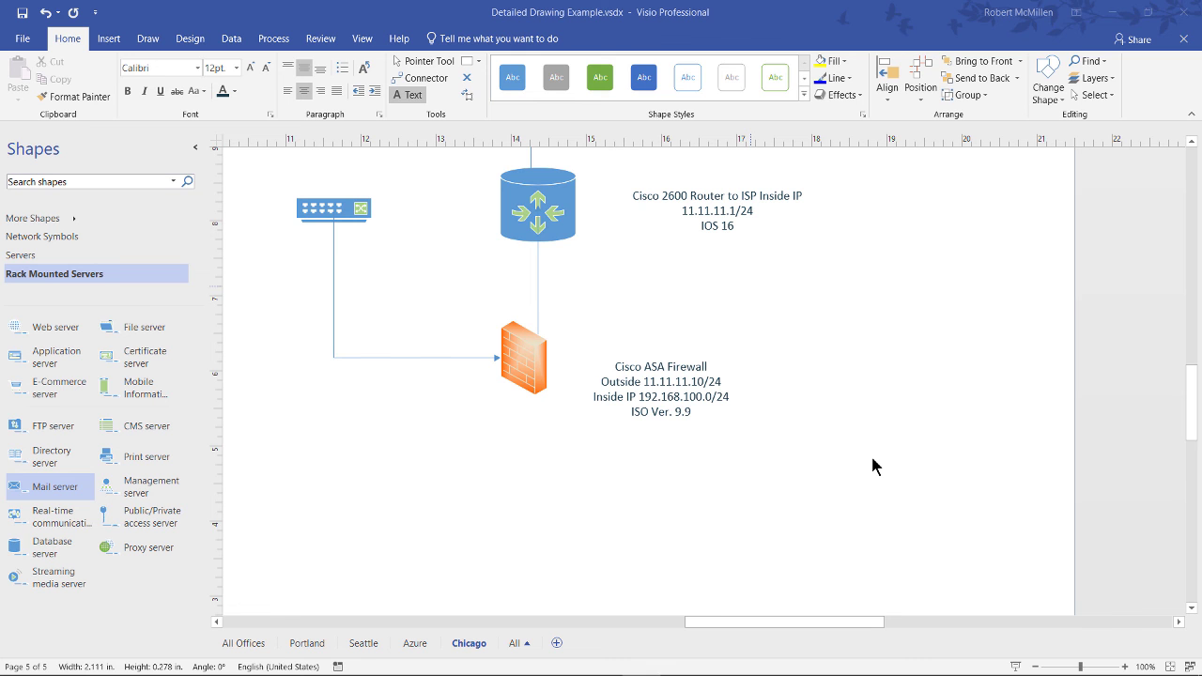
key(ctrl+shift+w)
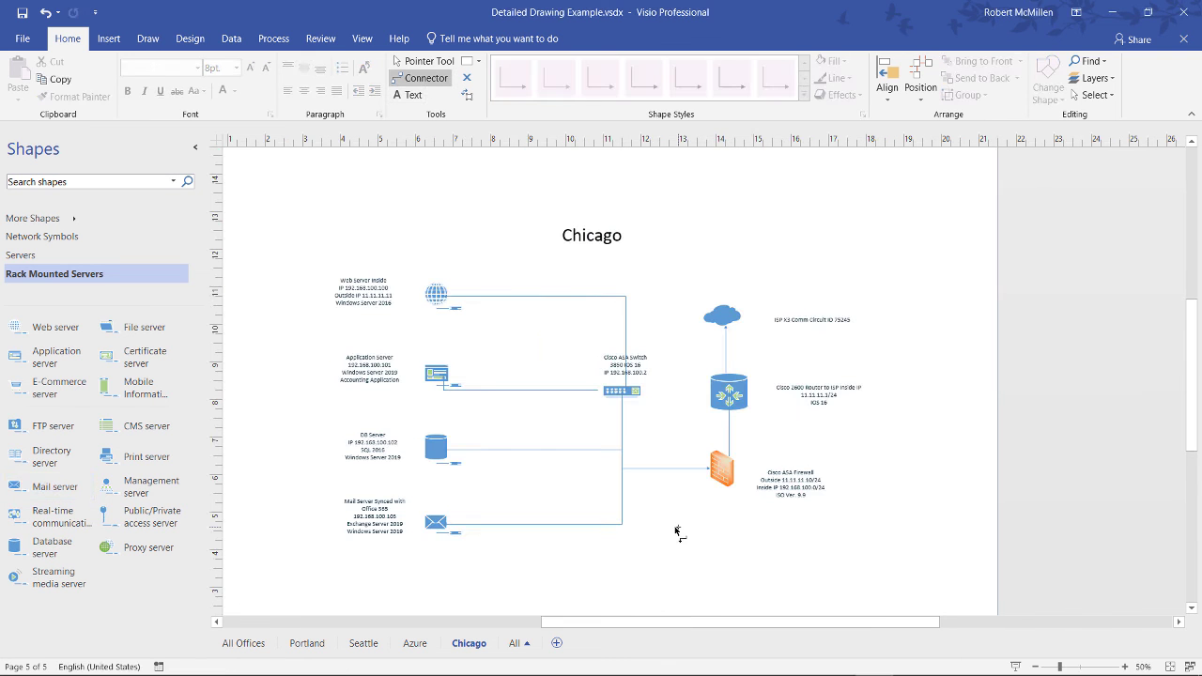
click(82, 181)
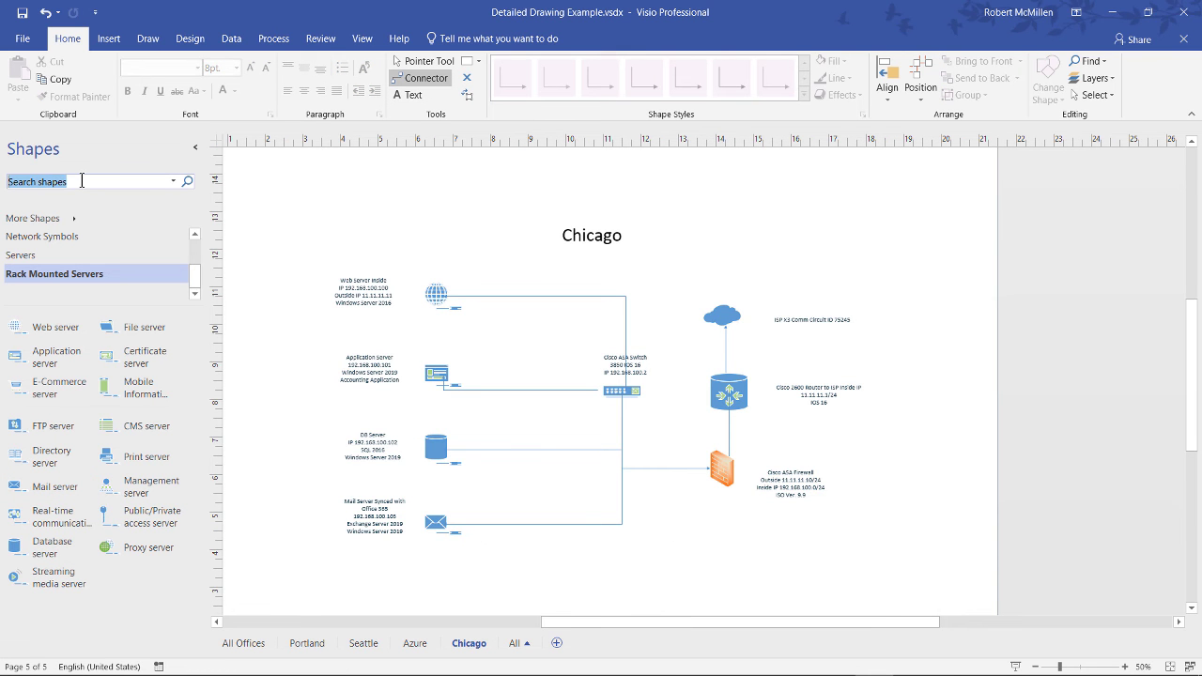
key(BackSpace)
text(fil)
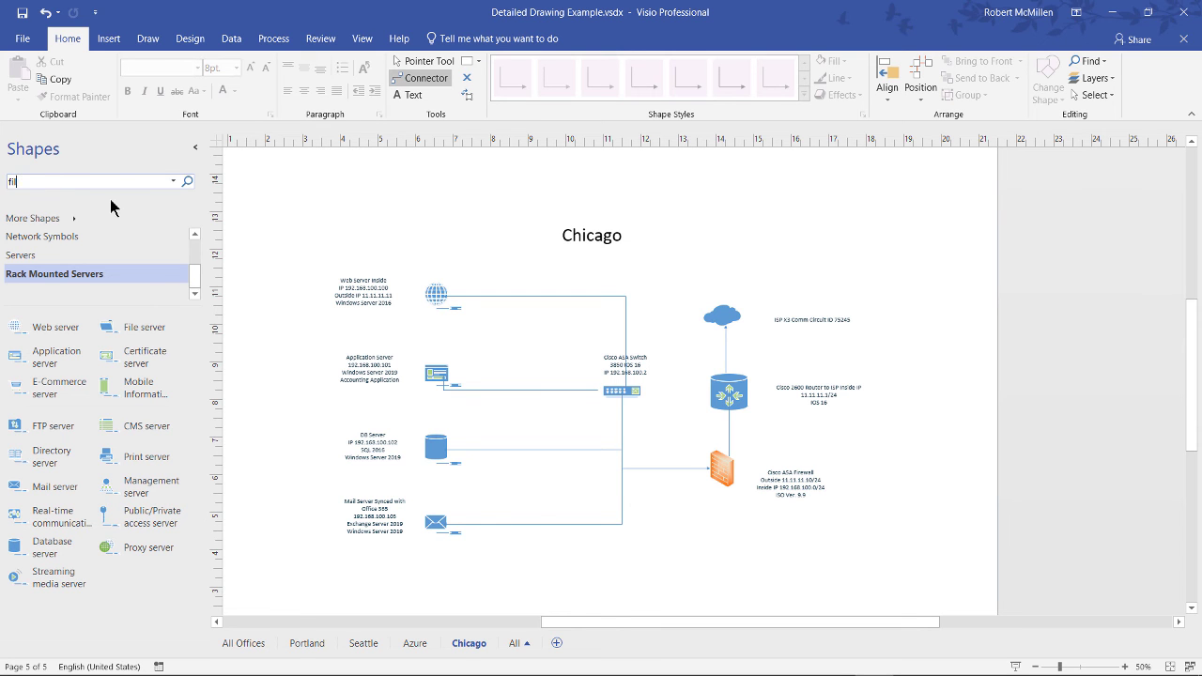
text(e server)
key(Return)
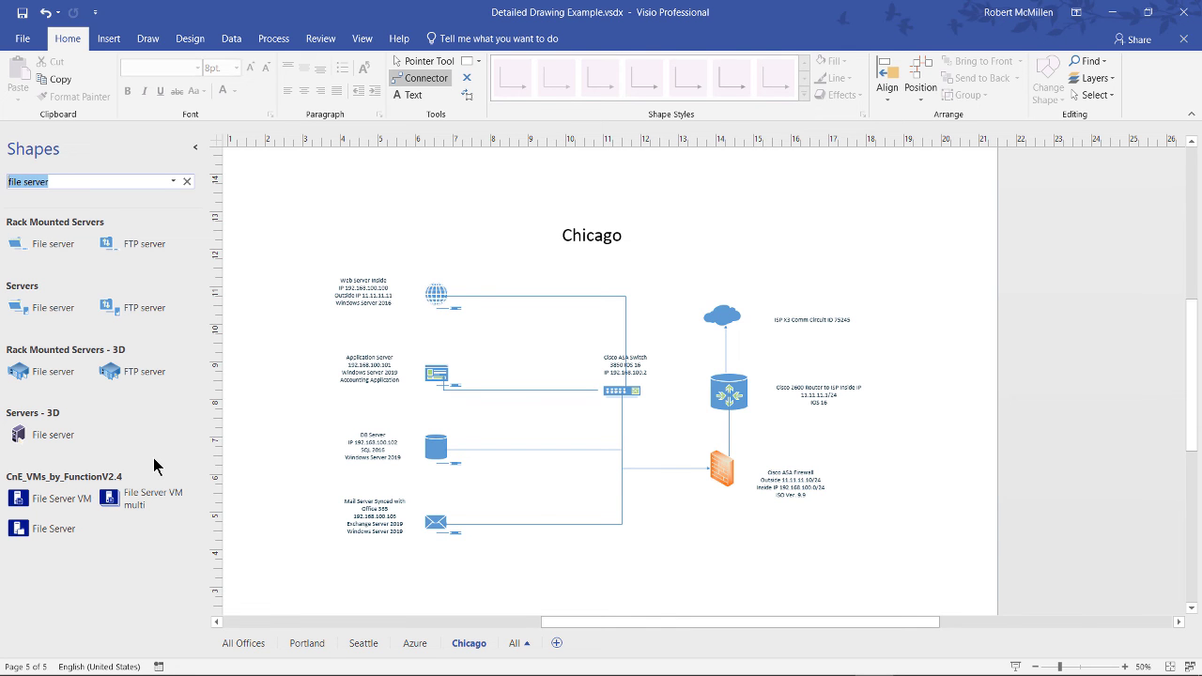
click(187, 181)
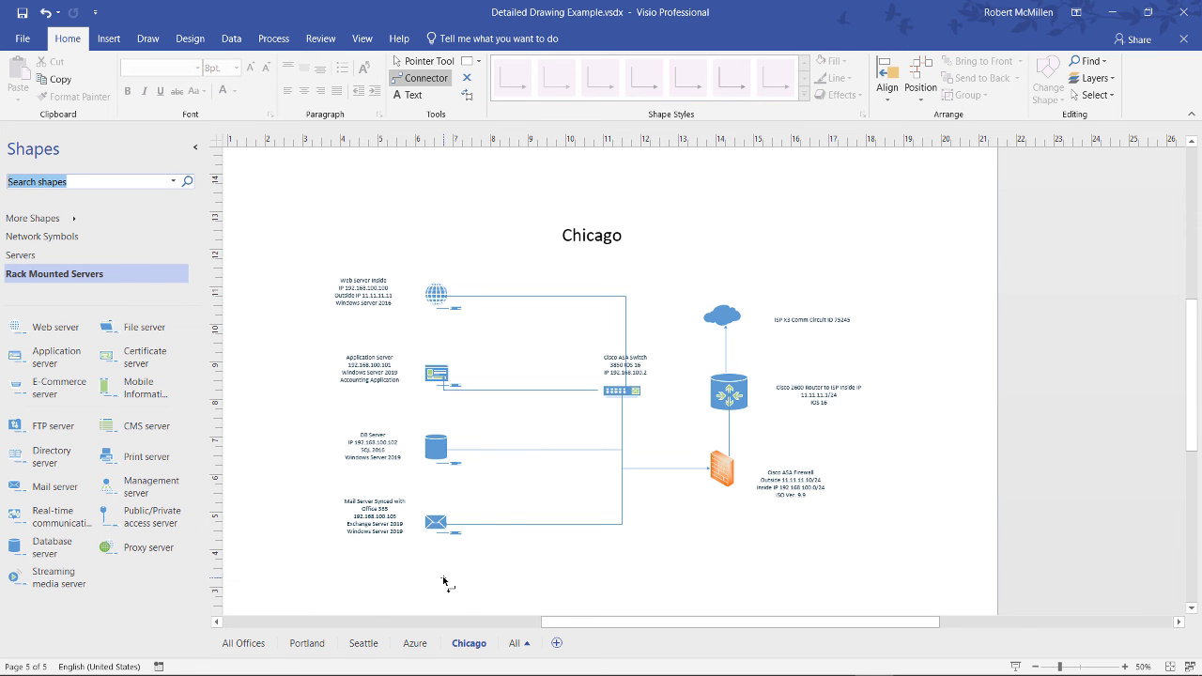
Add three blank pages: Page-6, Page-7 and Page-8
click(557, 644)
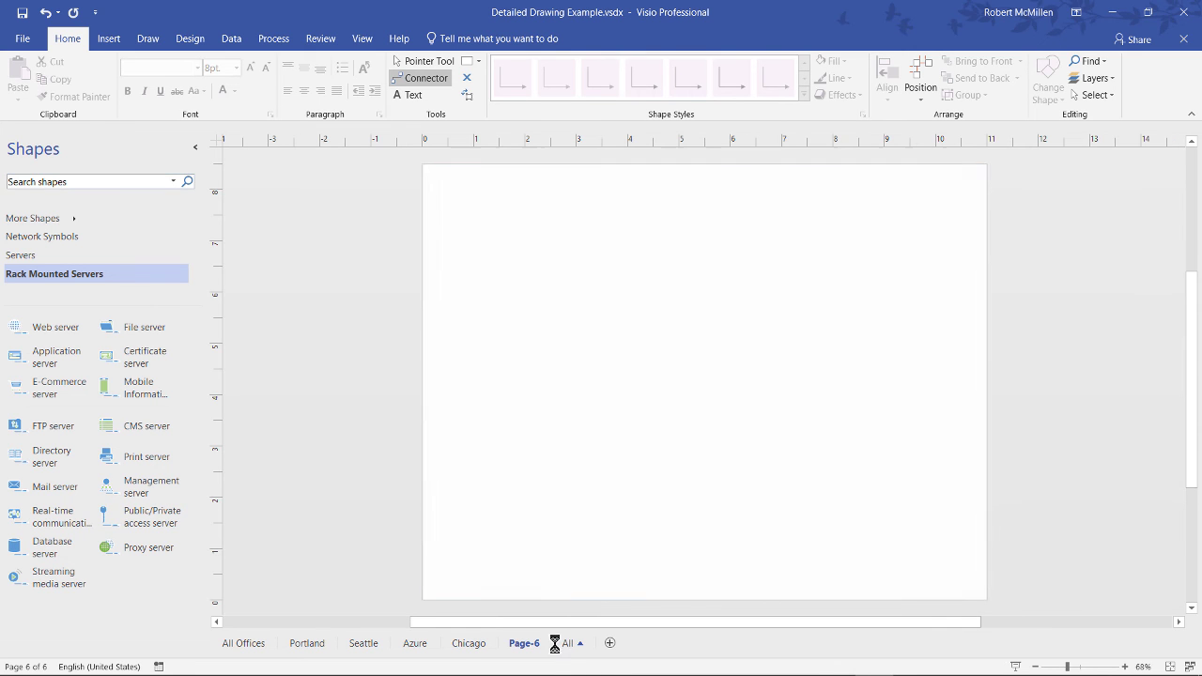
click(609, 645)
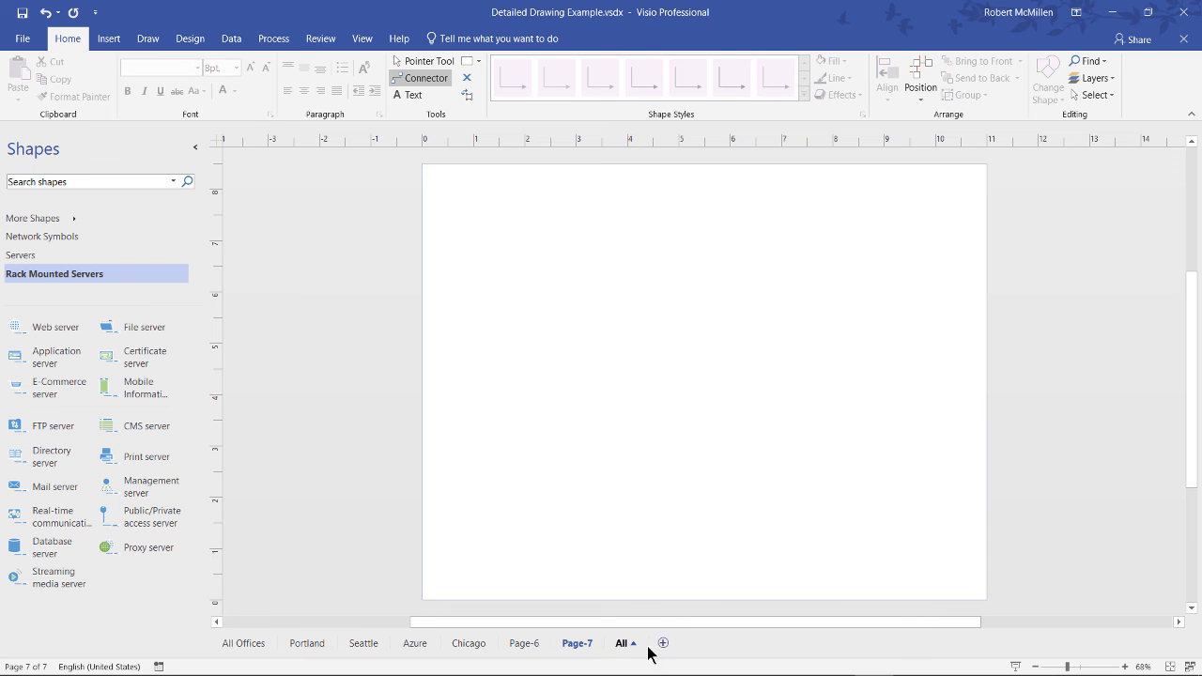
click(662, 644)
Go back to the Portland Office network diagram page
click(313, 644)
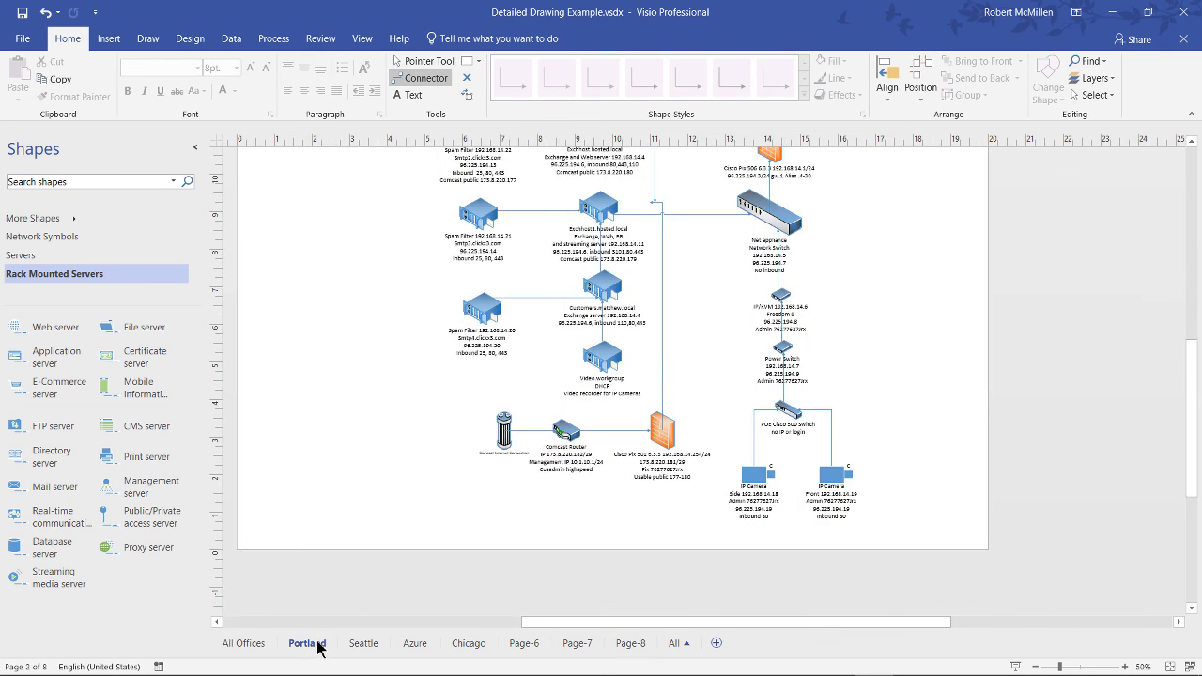
scroll(561, 490, up, 5)
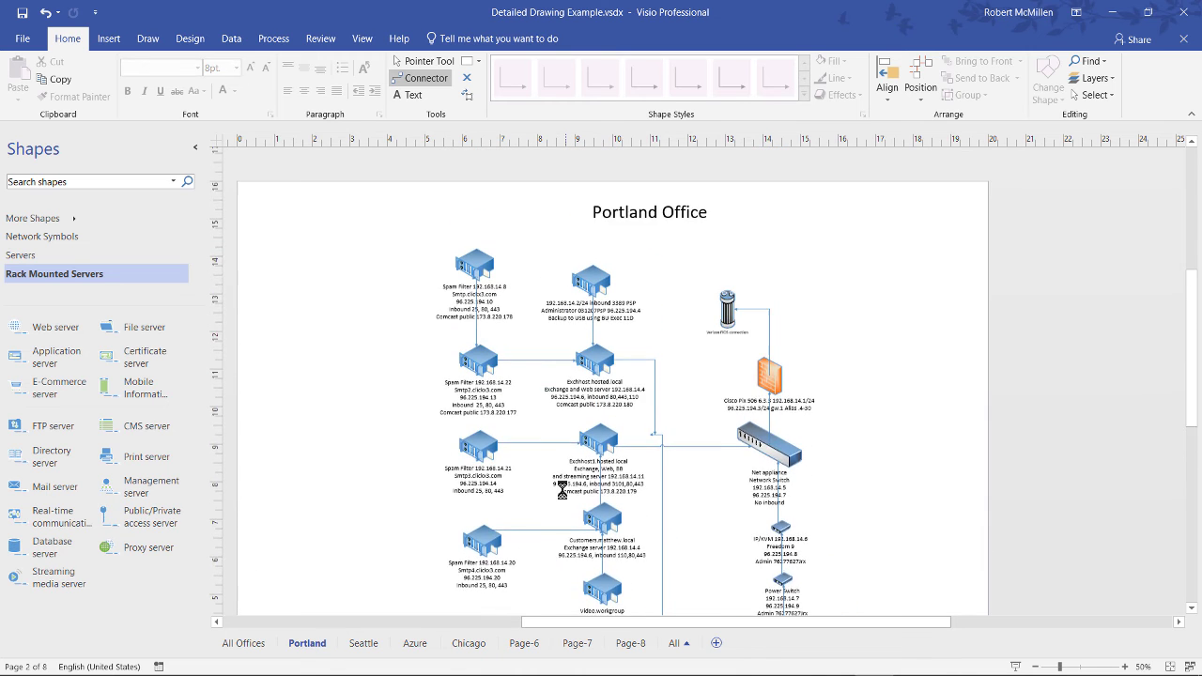
scroll(561, 490, down, 5)
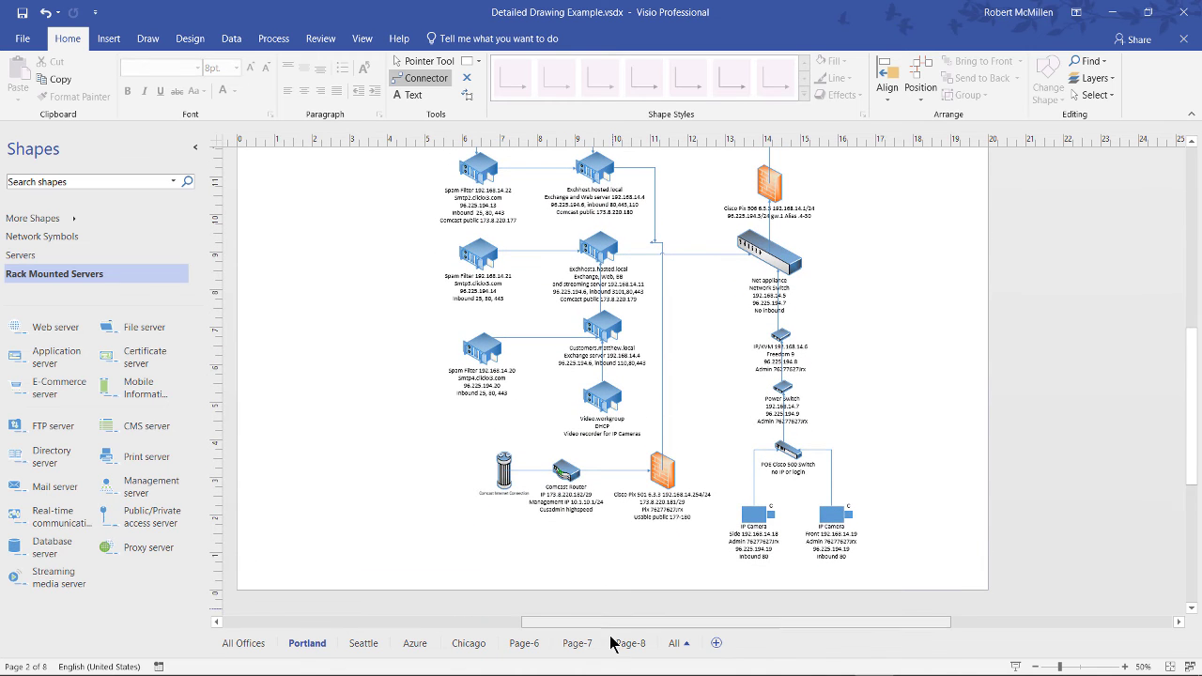
On the Chicago page, set the page size to 8.5x13 in
click(466, 645)
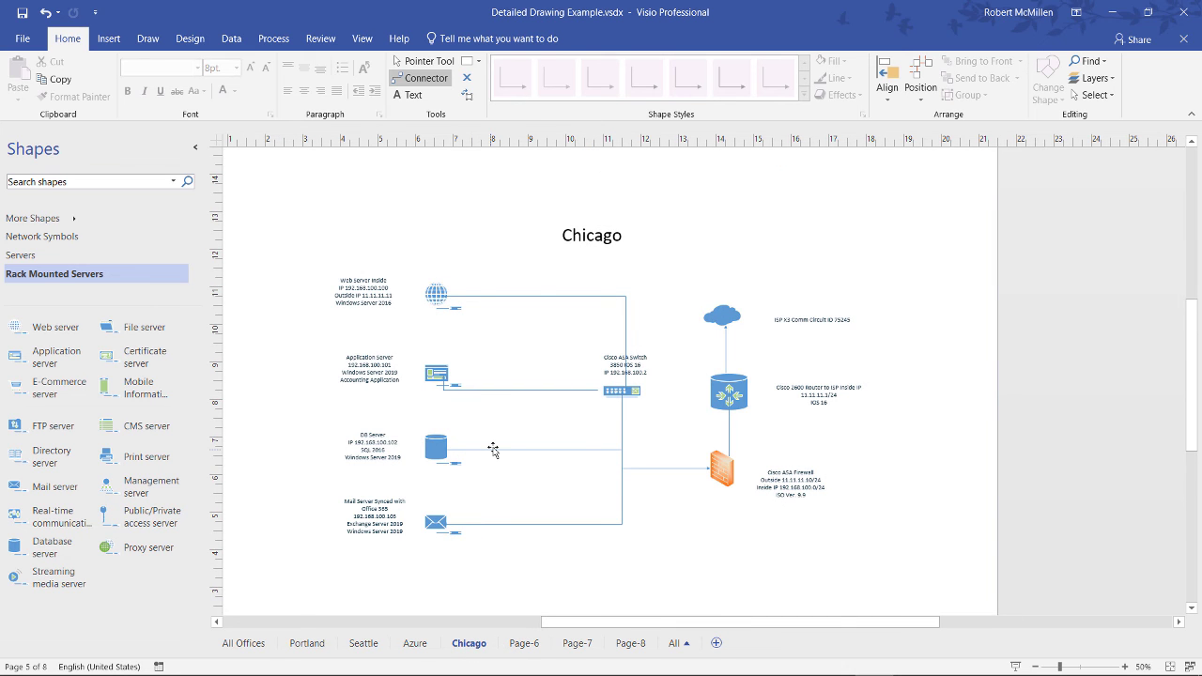
click(187, 39)
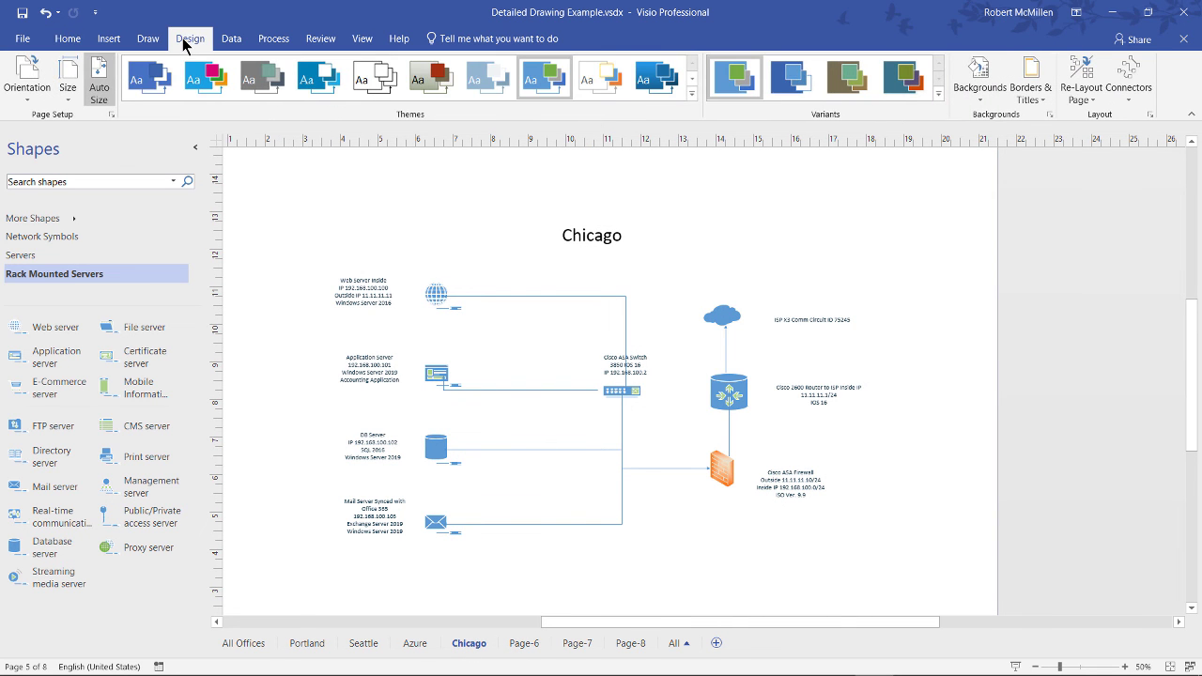
click(69, 98)
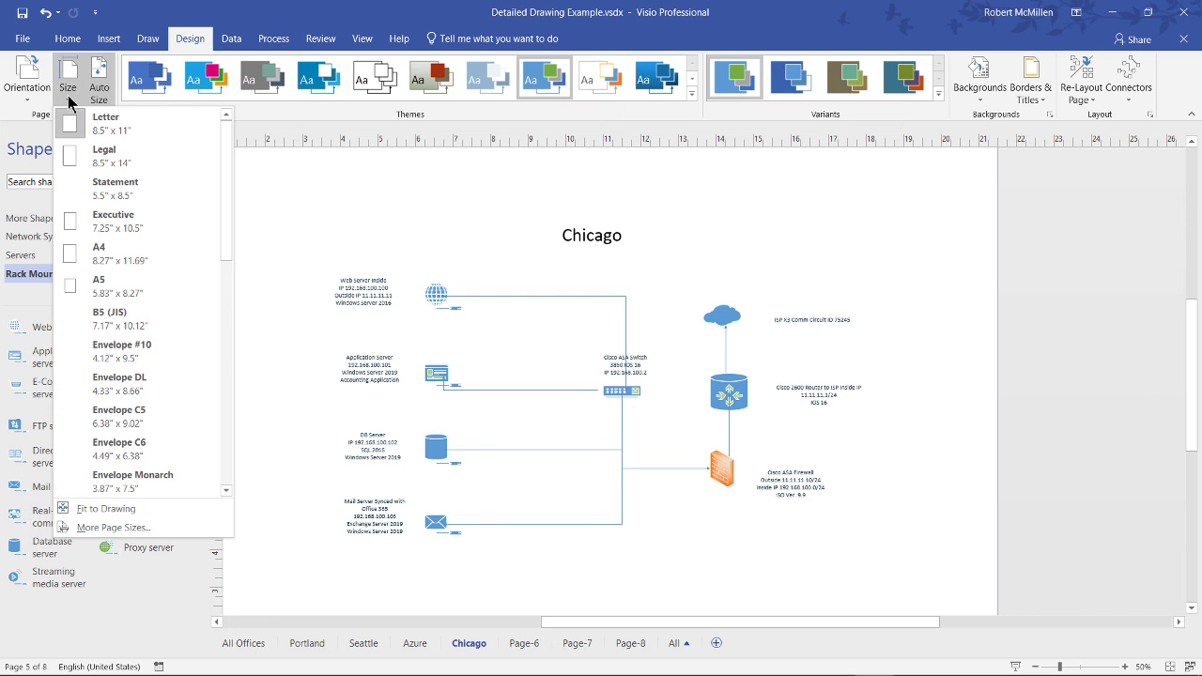
scroll(122, 324, down, 5)
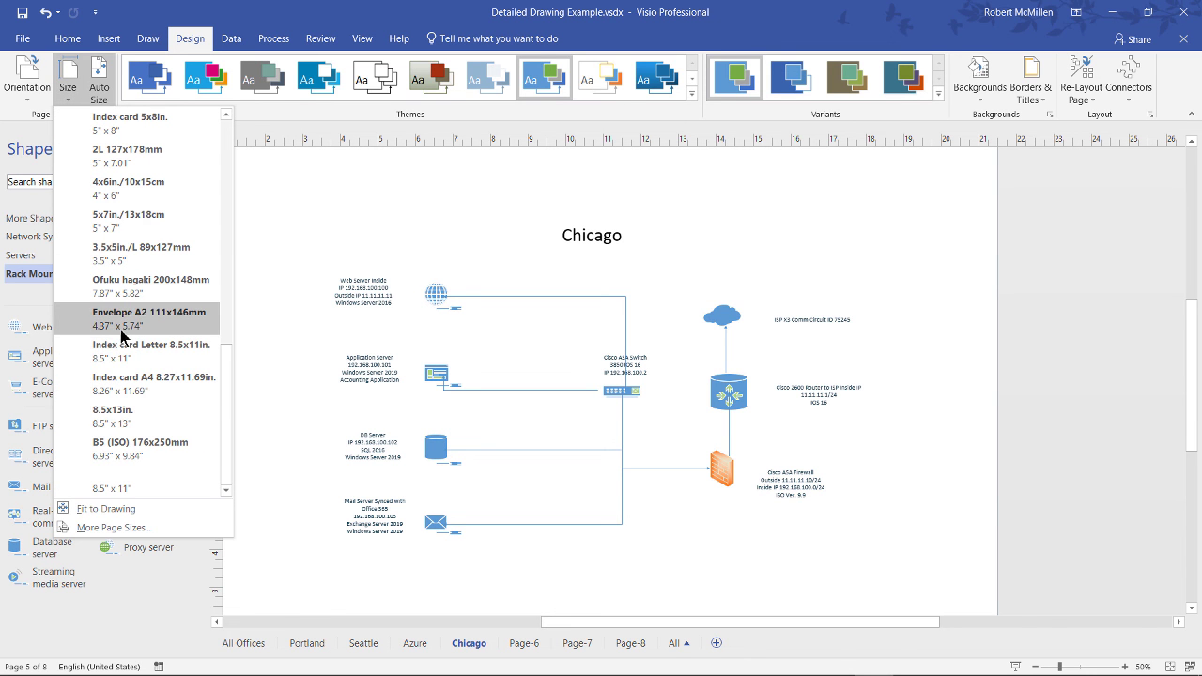
click(128, 417)
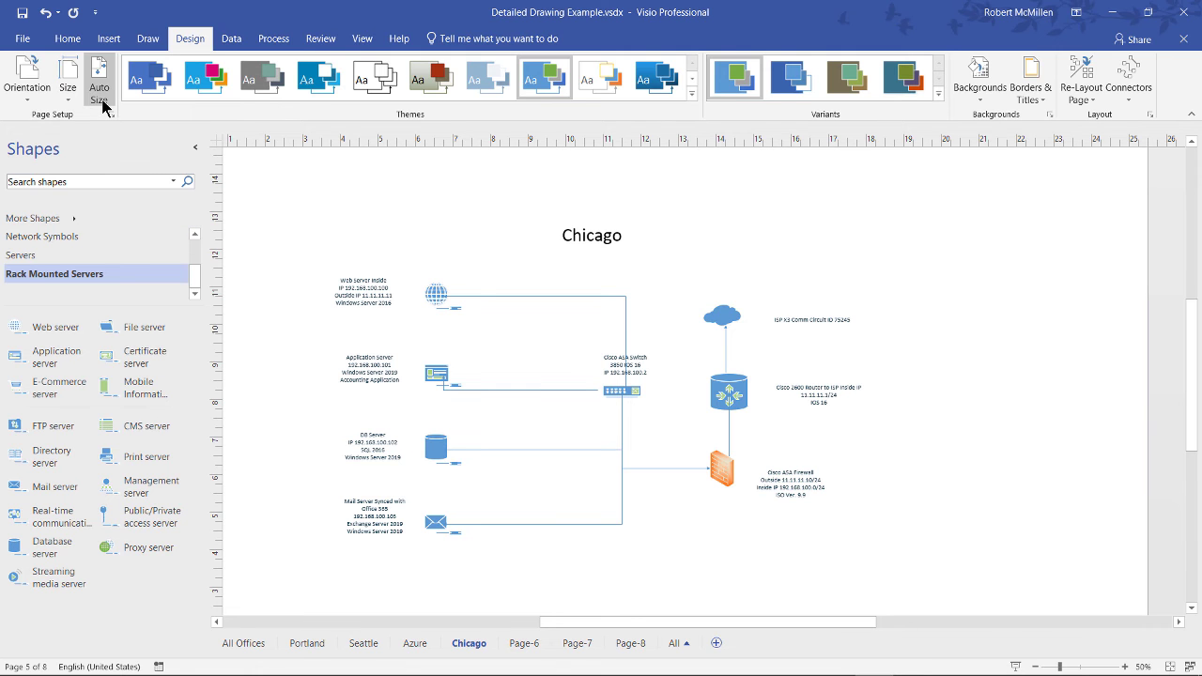
Give the Chicago page a custom 25.5 × 16.5 in landscape size, then draw a short vertical line at right
click(69, 96)
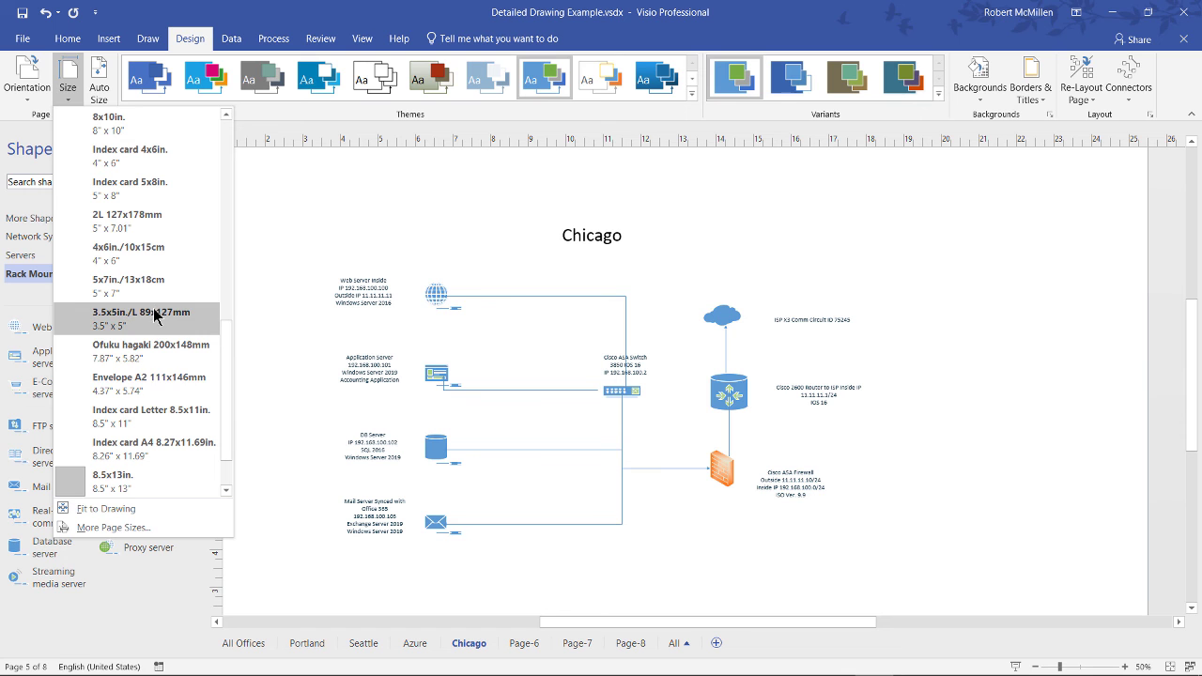
click(113, 526)
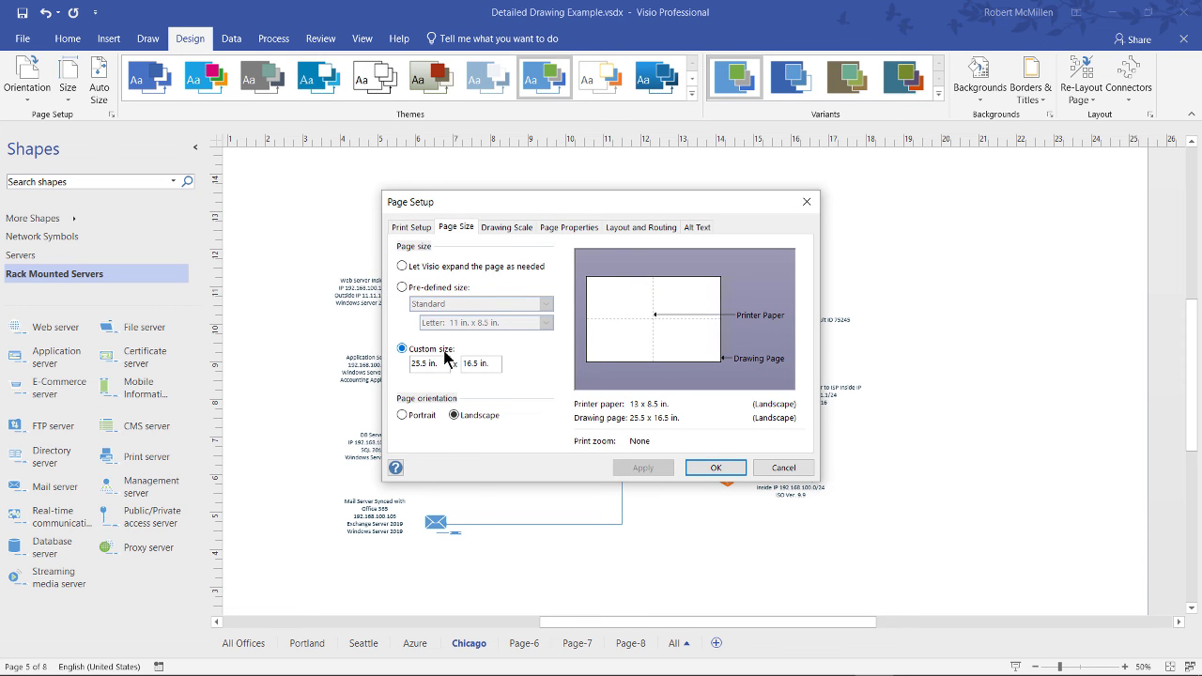
click(715, 468)
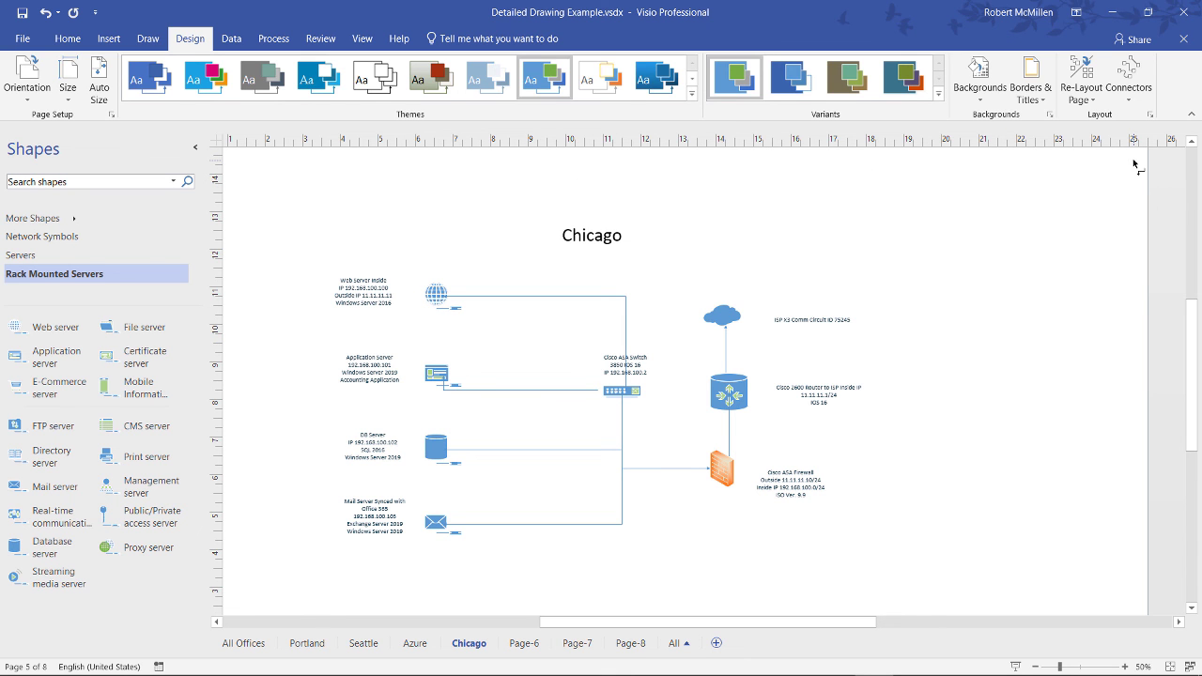
drag(979, 245, 979, 245)
Turn on Auto Size, delete the stray line, and cut away a test File server shape
click(100, 94)
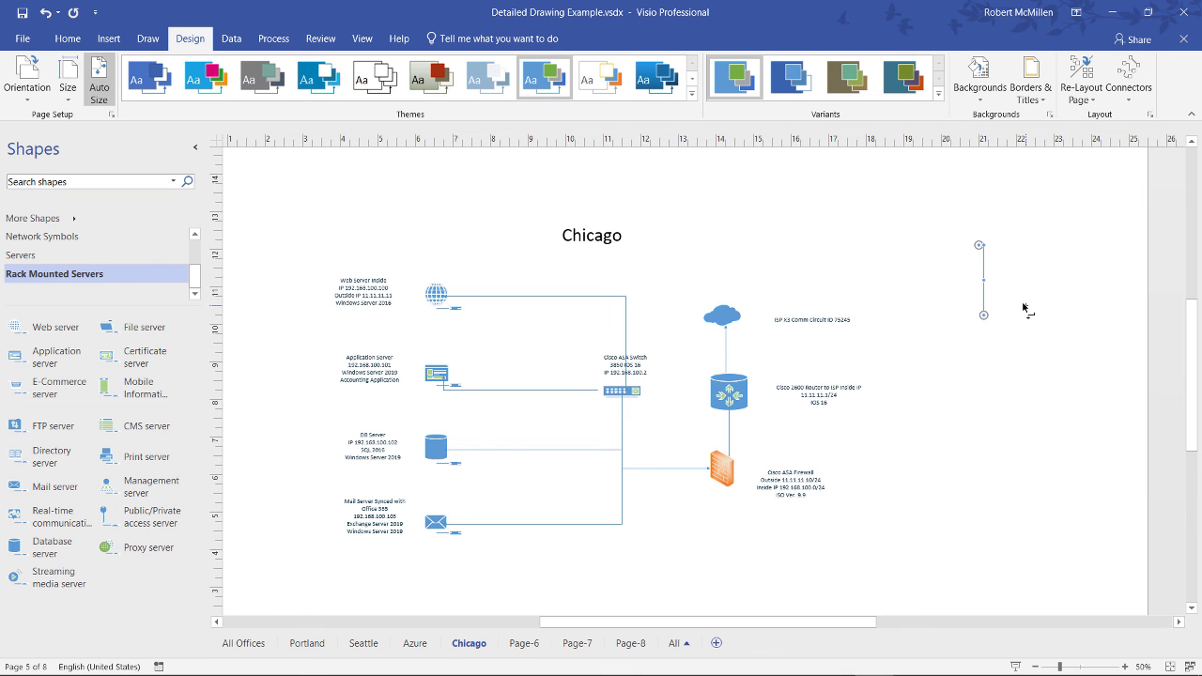
key(Delete)
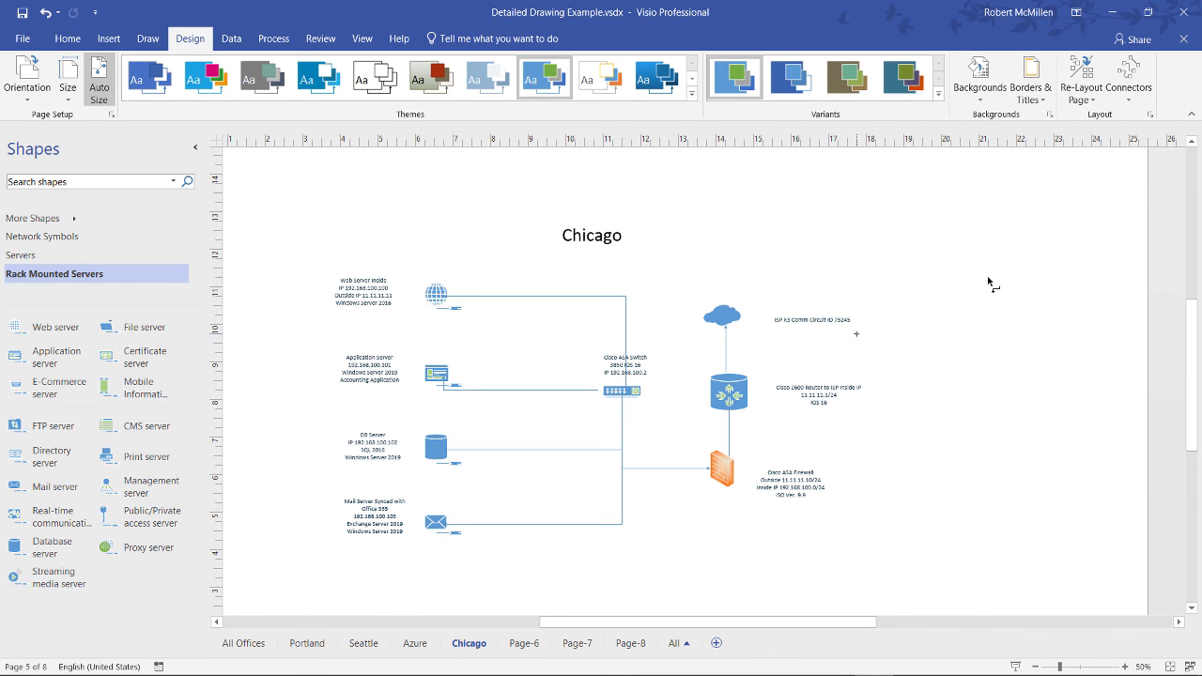
drag(141, 328, 1141, 232)
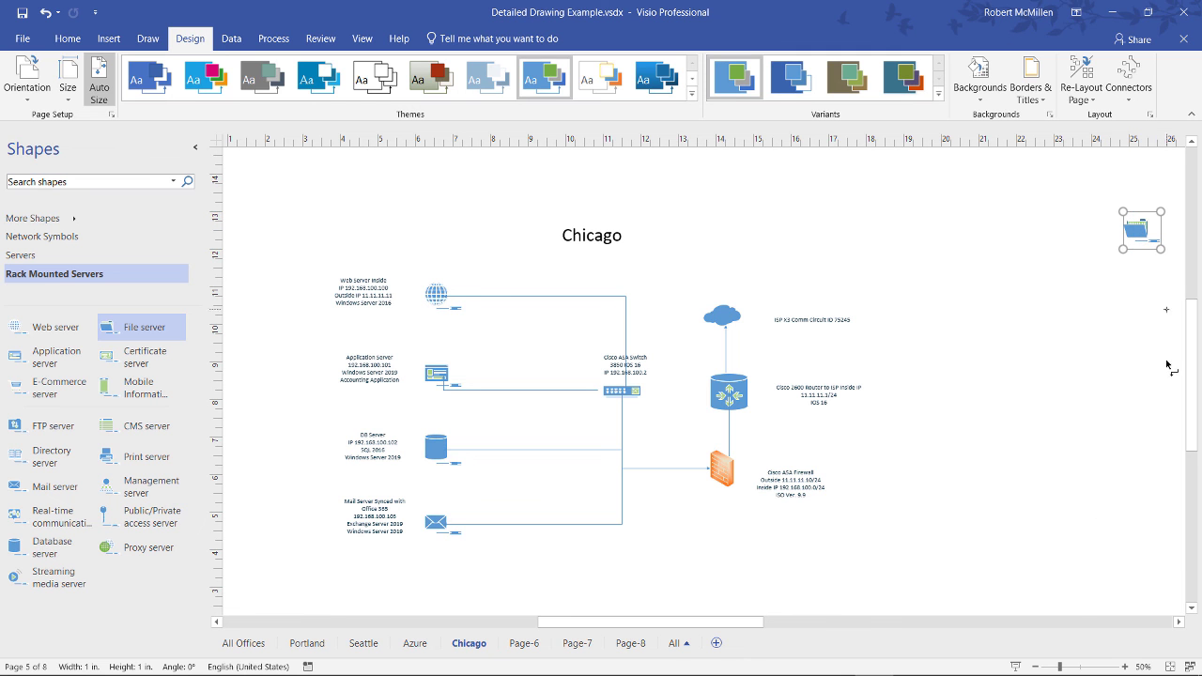
click(881, 622)
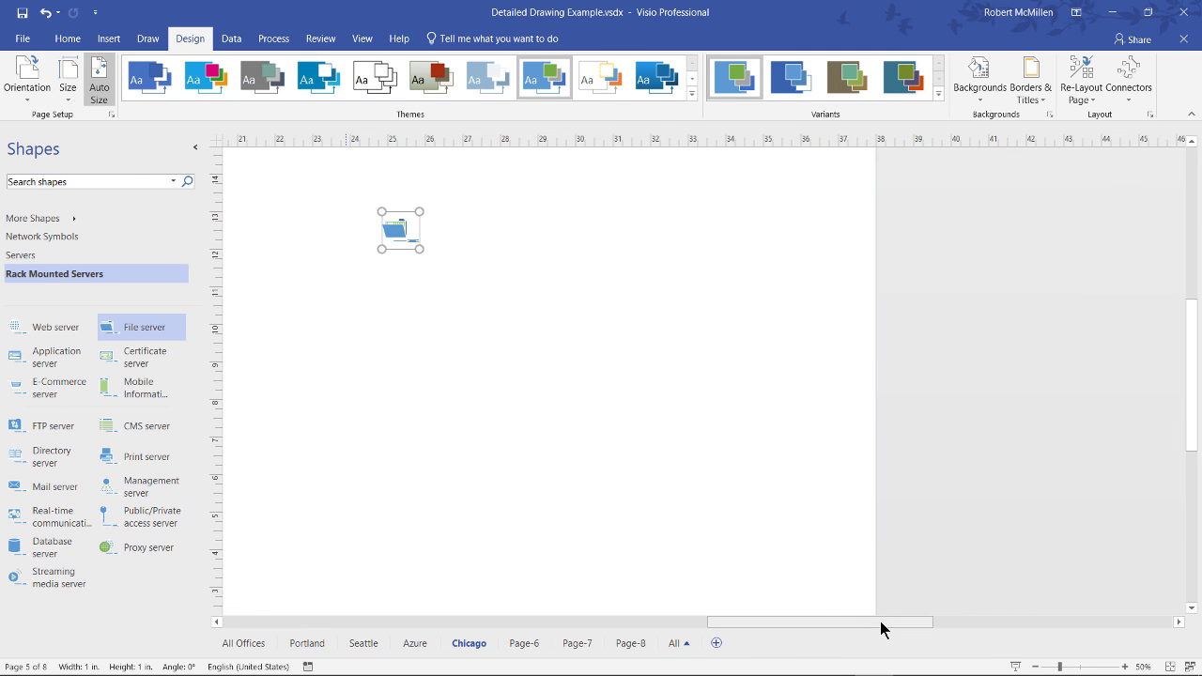
drag(782, 624, 678, 623)
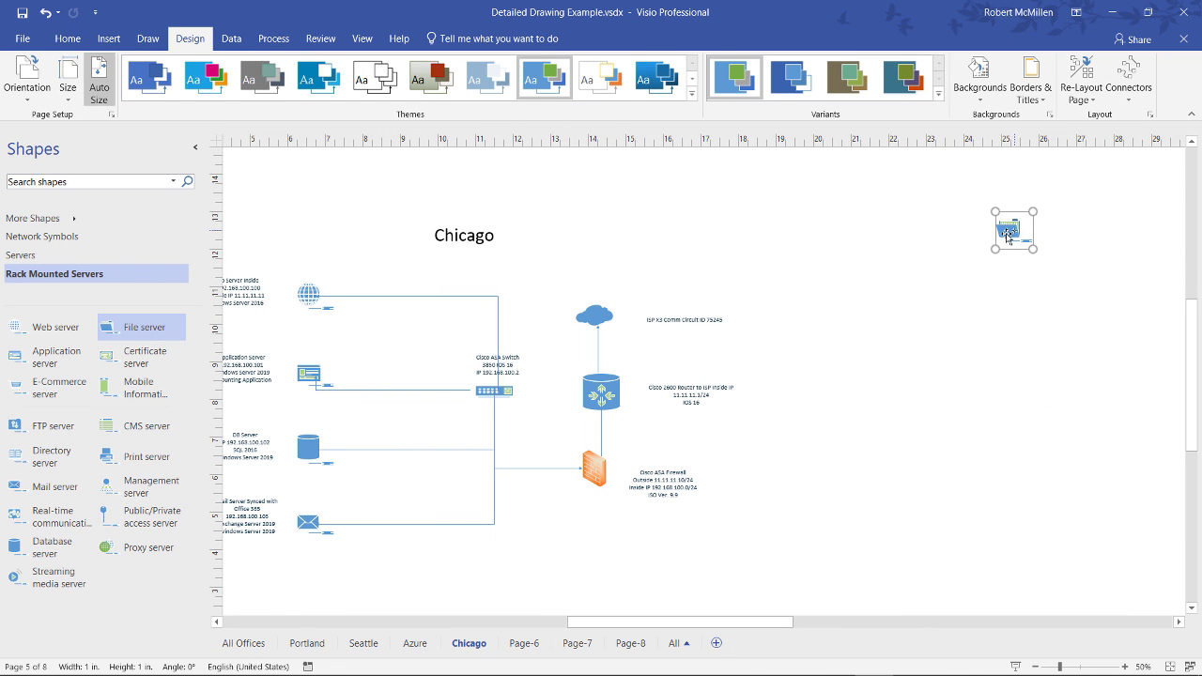
right_click(1009, 230)
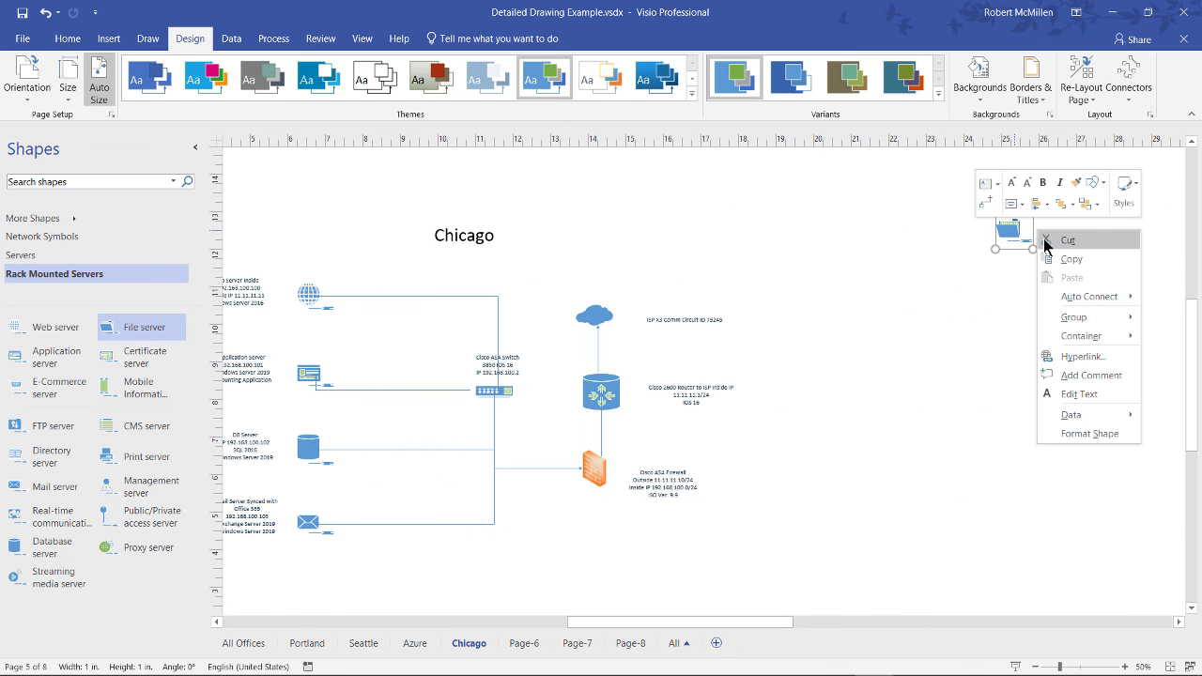
click(1022, 238)
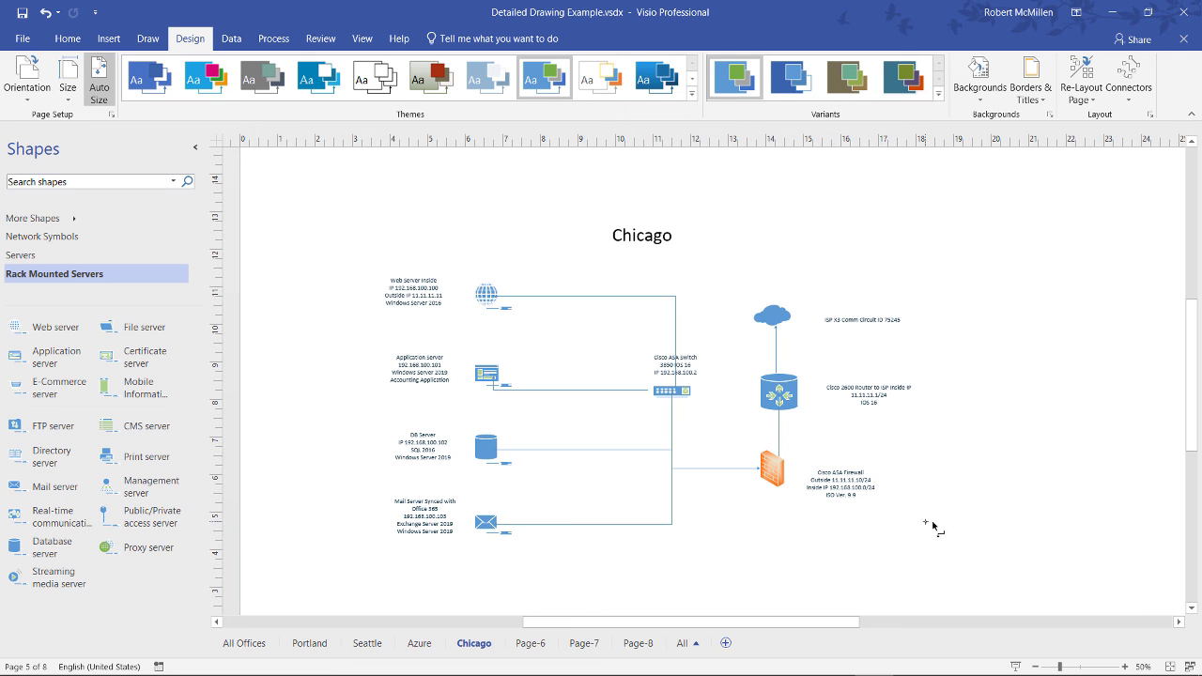
Apply the world map background to the Chicago page and select the Web Server caption
click(979, 99)
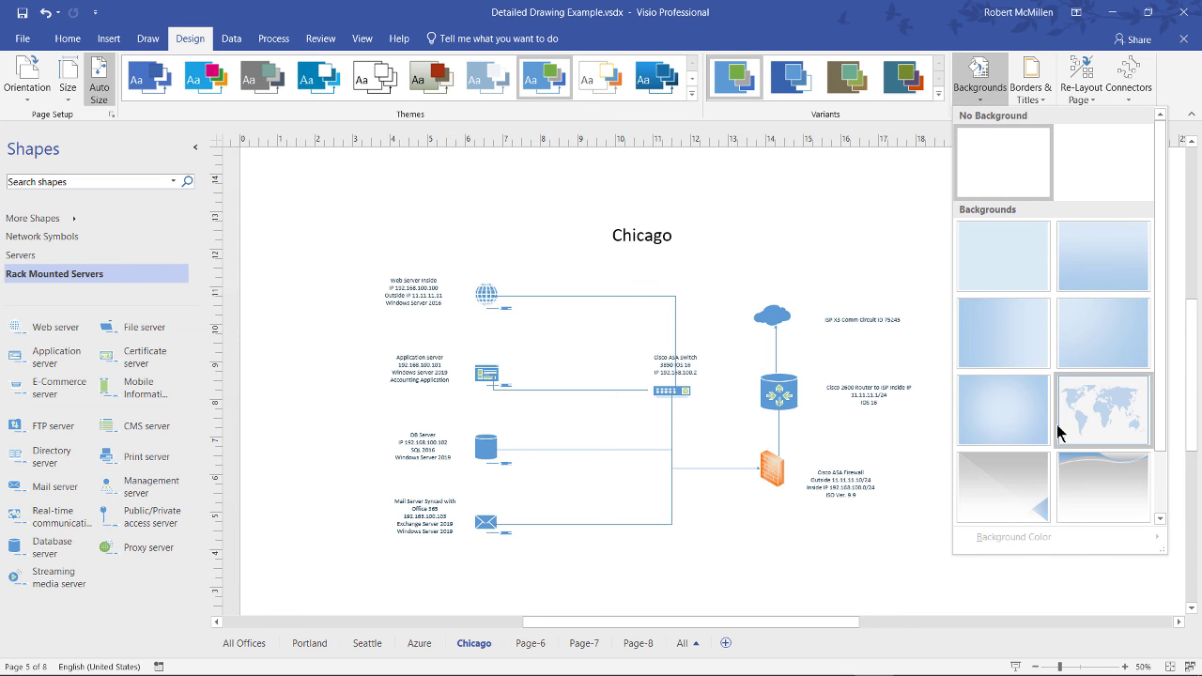
click(1100, 422)
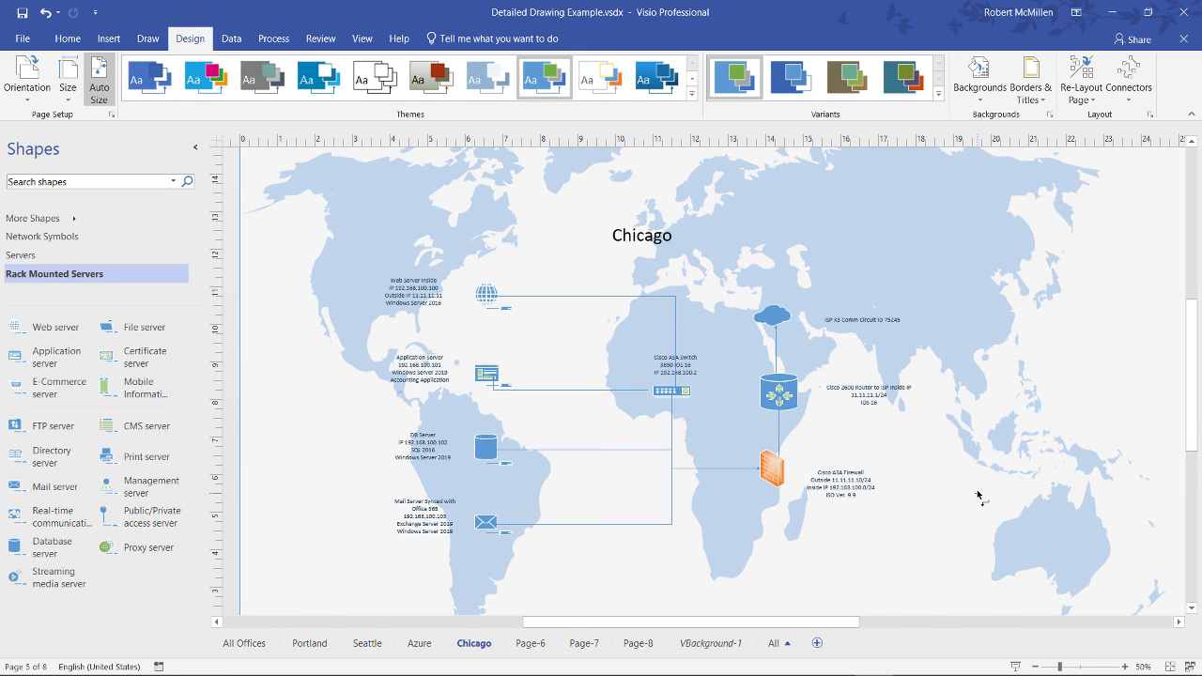
click(411, 297)
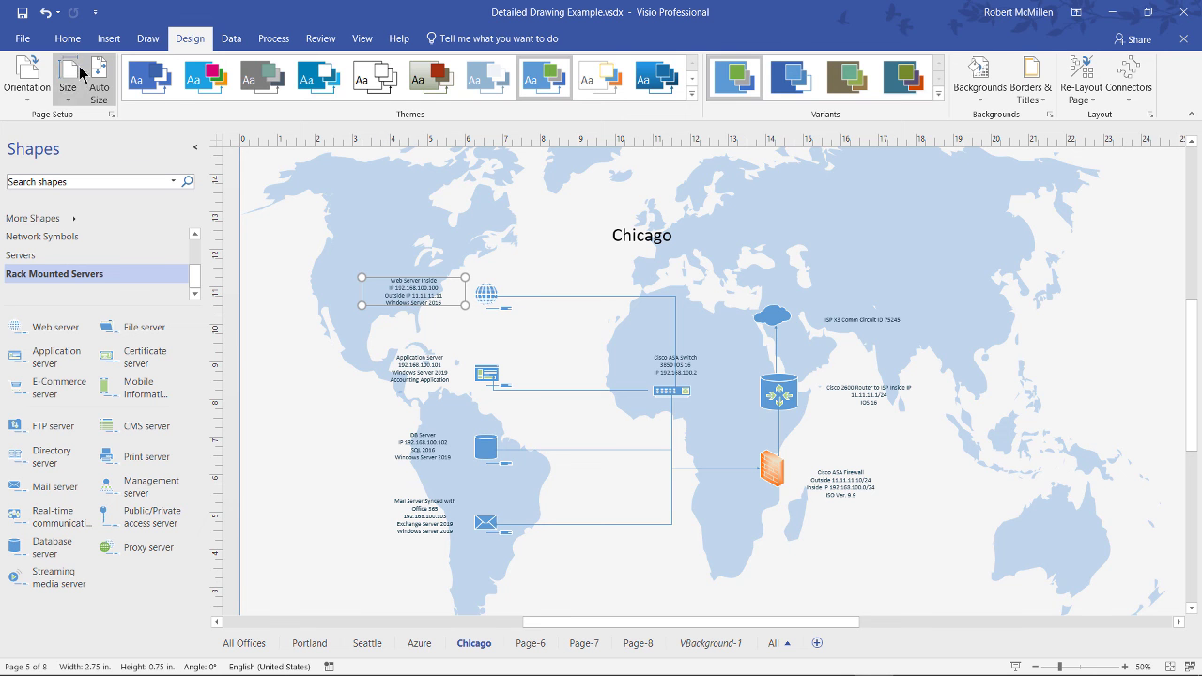
Enlarge the Web Server caption to 24 pt and the Application Server caption to 18 pt, nudging it lower
click(66, 38)
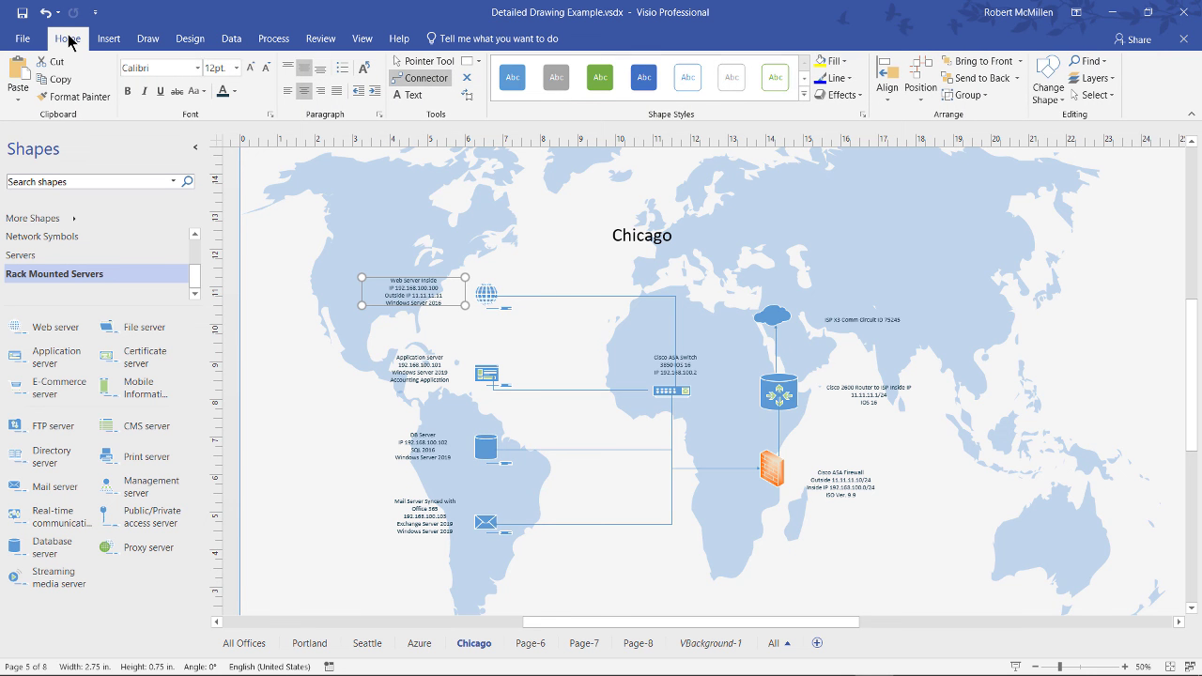
click(251, 68)
click(251, 68)
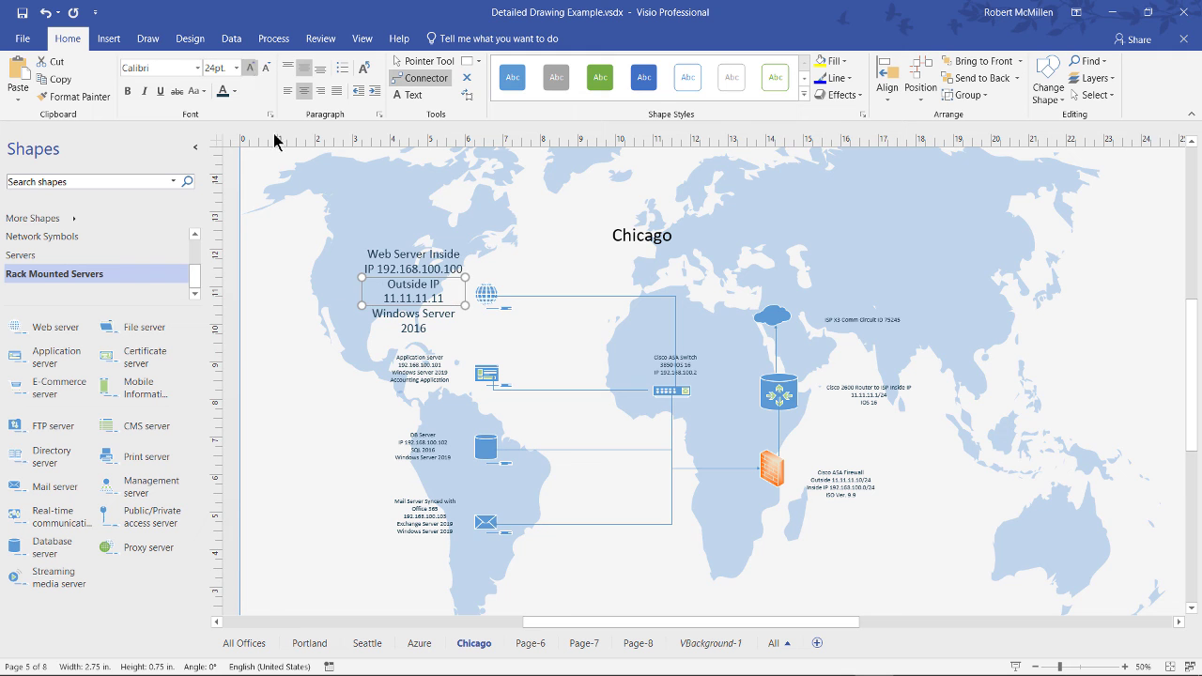
click(429, 378)
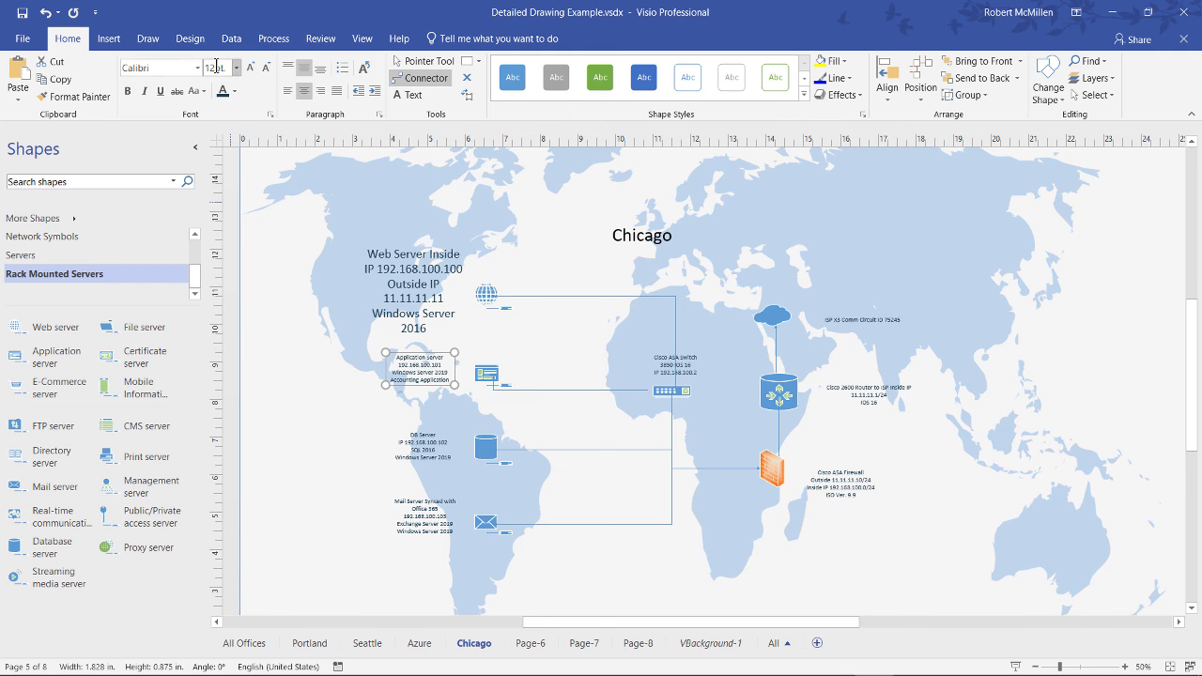
click(251, 69)
click(250, 71)
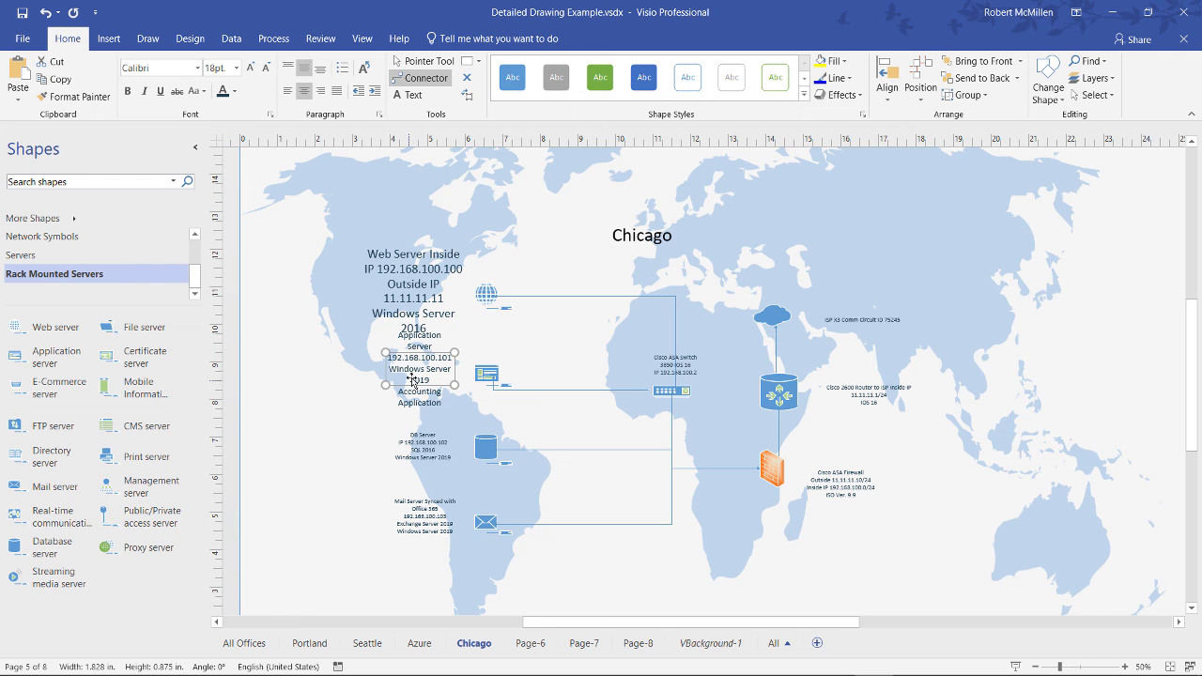
drag(411, 376, 399, 387)
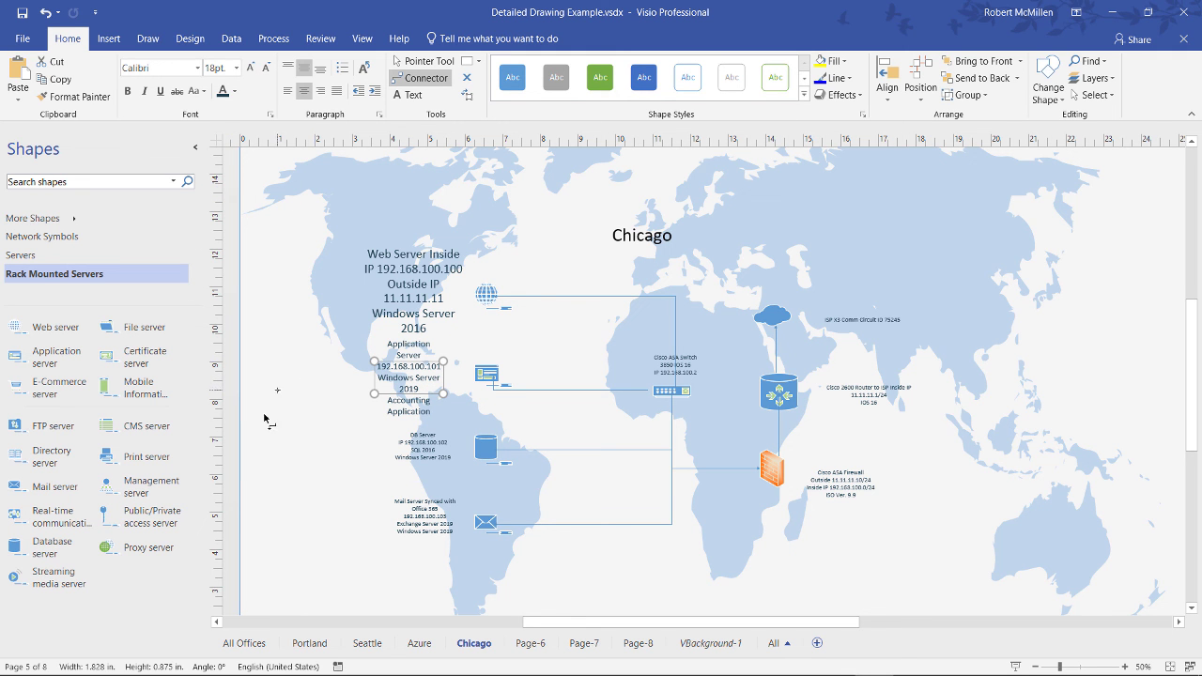
Browse the All Offices, Portland, Seattle and Azure pages, ending on All Offices with the Pointer Tool
click(246, 643)
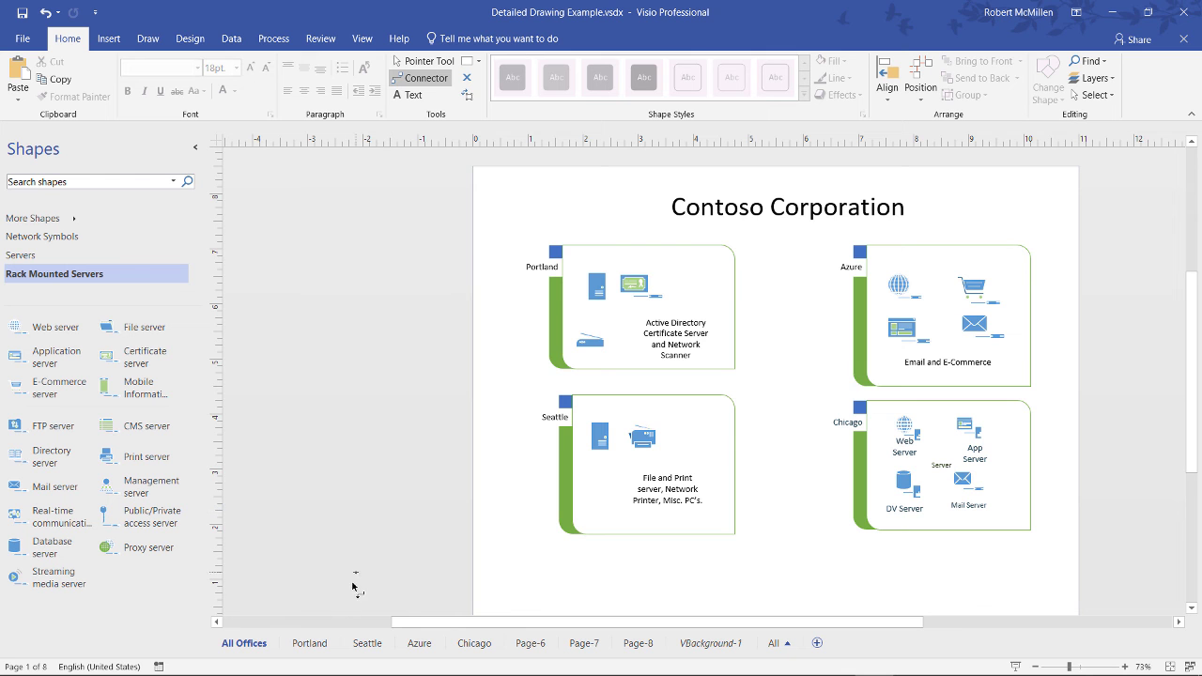
click(320, 644)
click(362, 646)
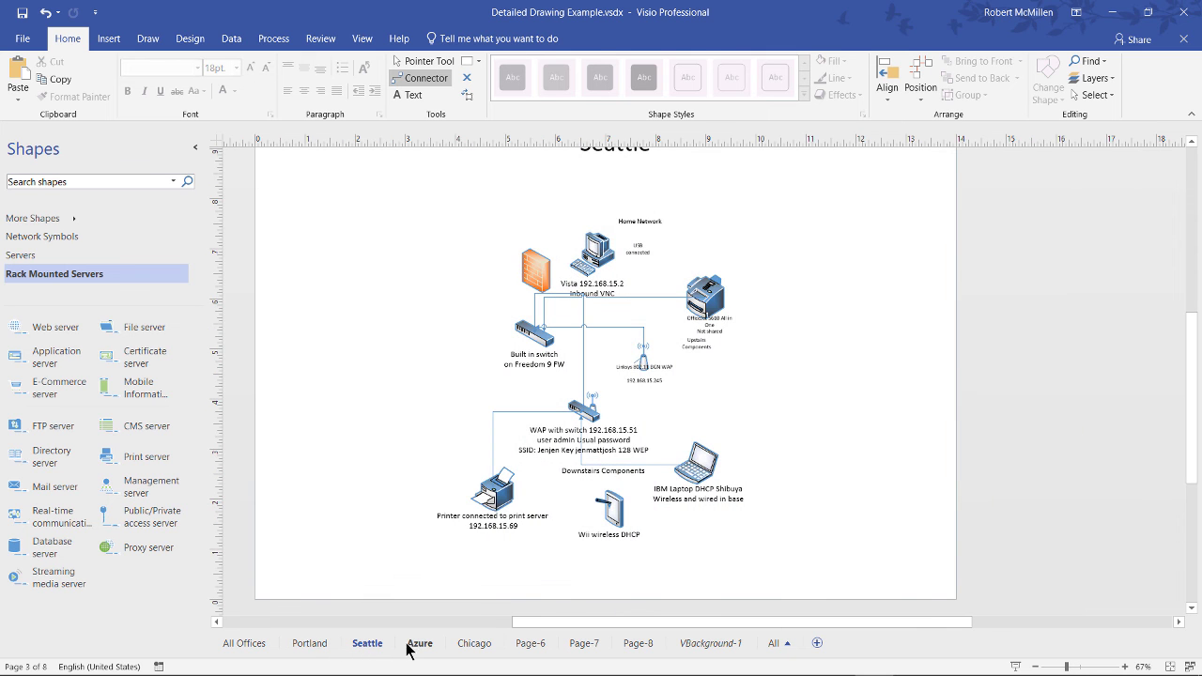
click(417, 644)
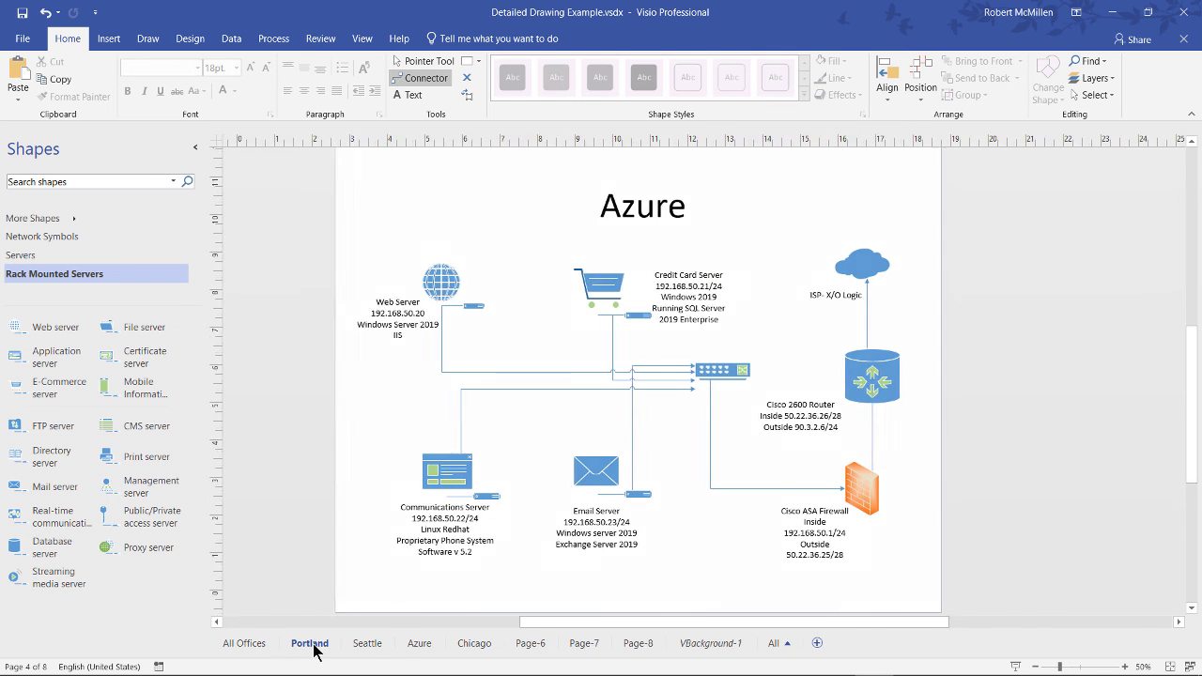
click(313, 645)
click(236, 644)
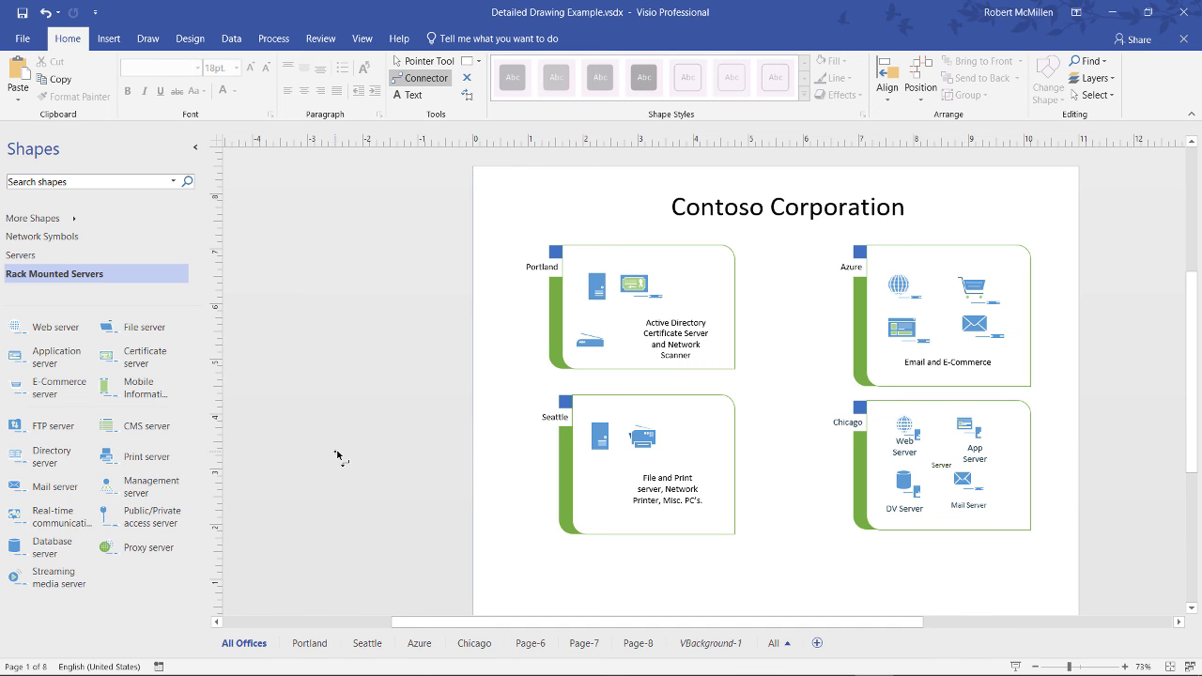
key(ctrl+1)
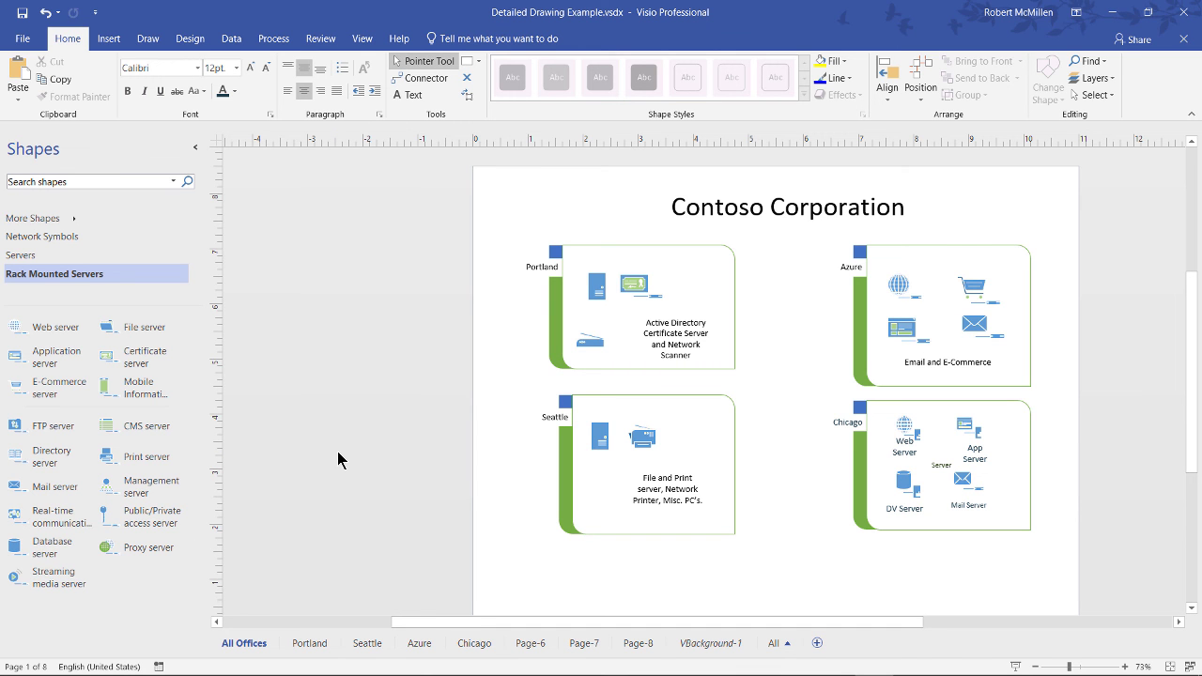